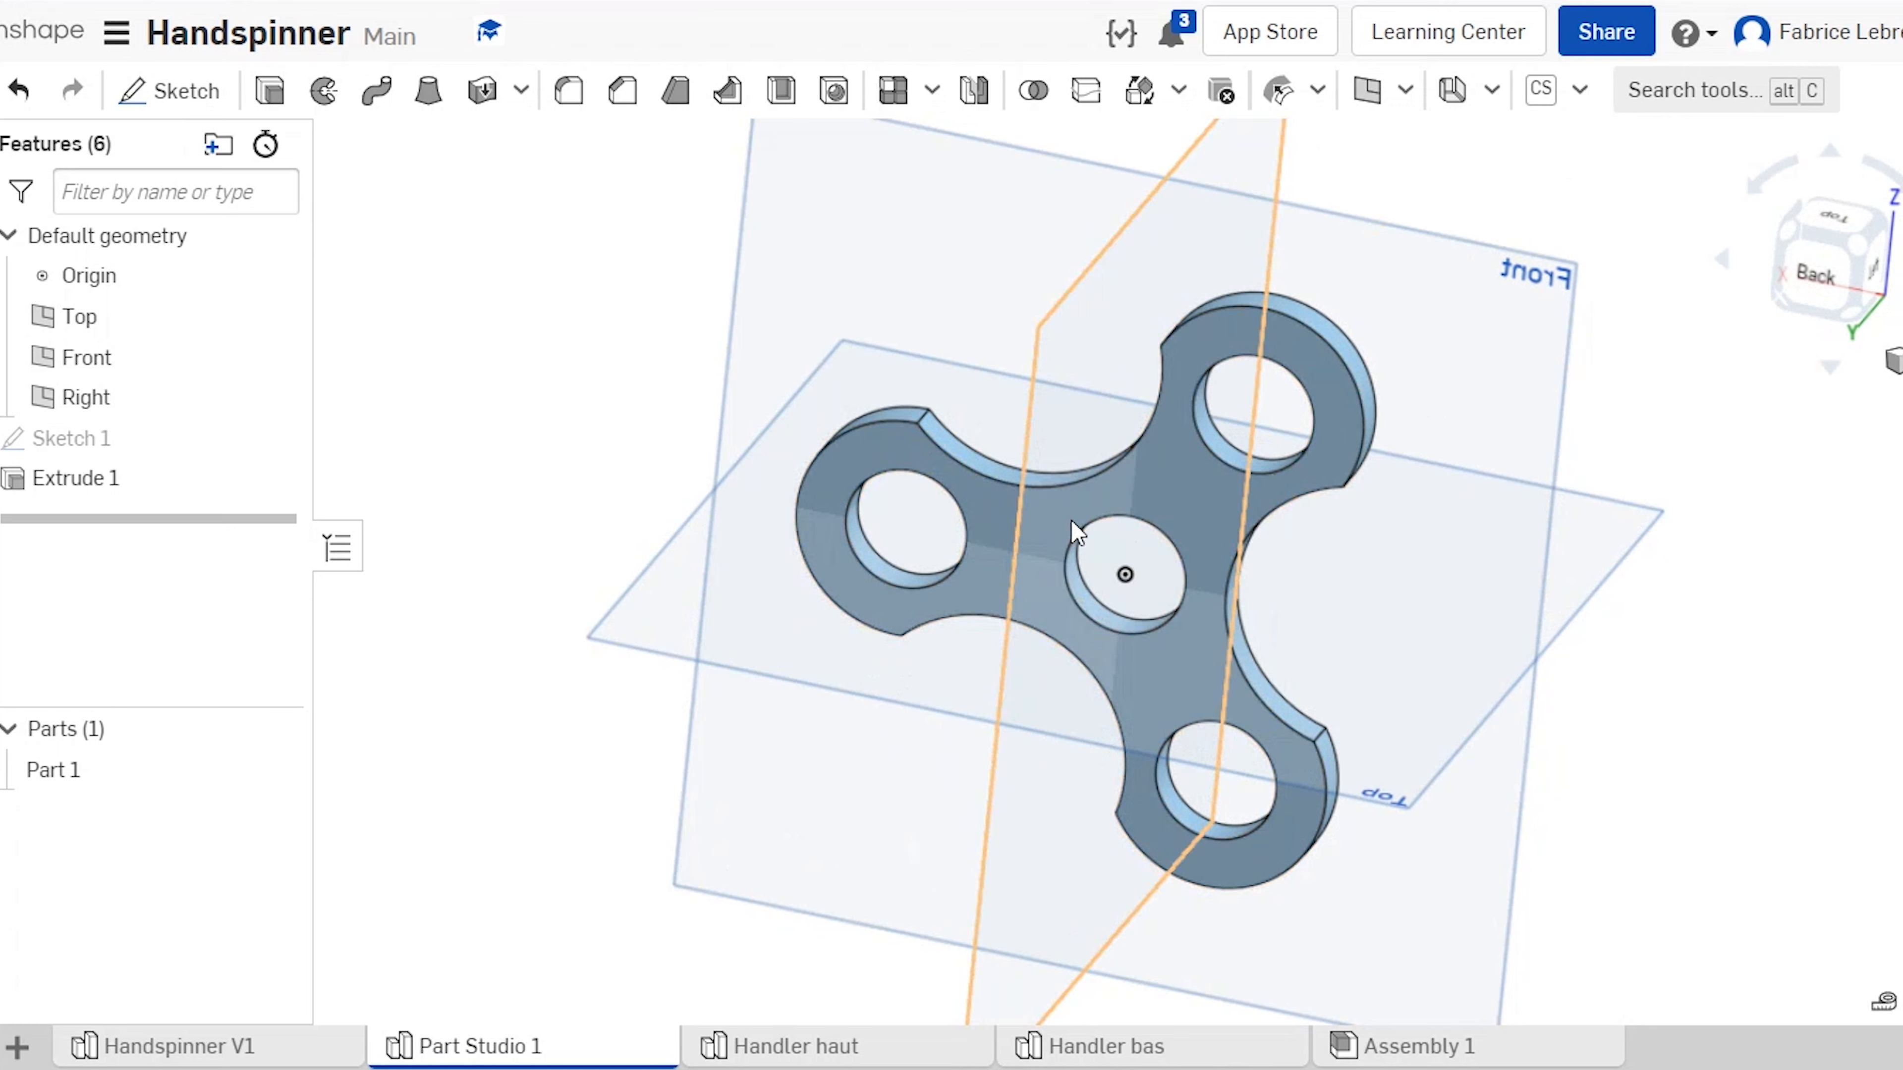
Step: Fillet the six short corner edges where the spinner's lobes meet its concave sides with a 5 mm radius
click(569, 94)
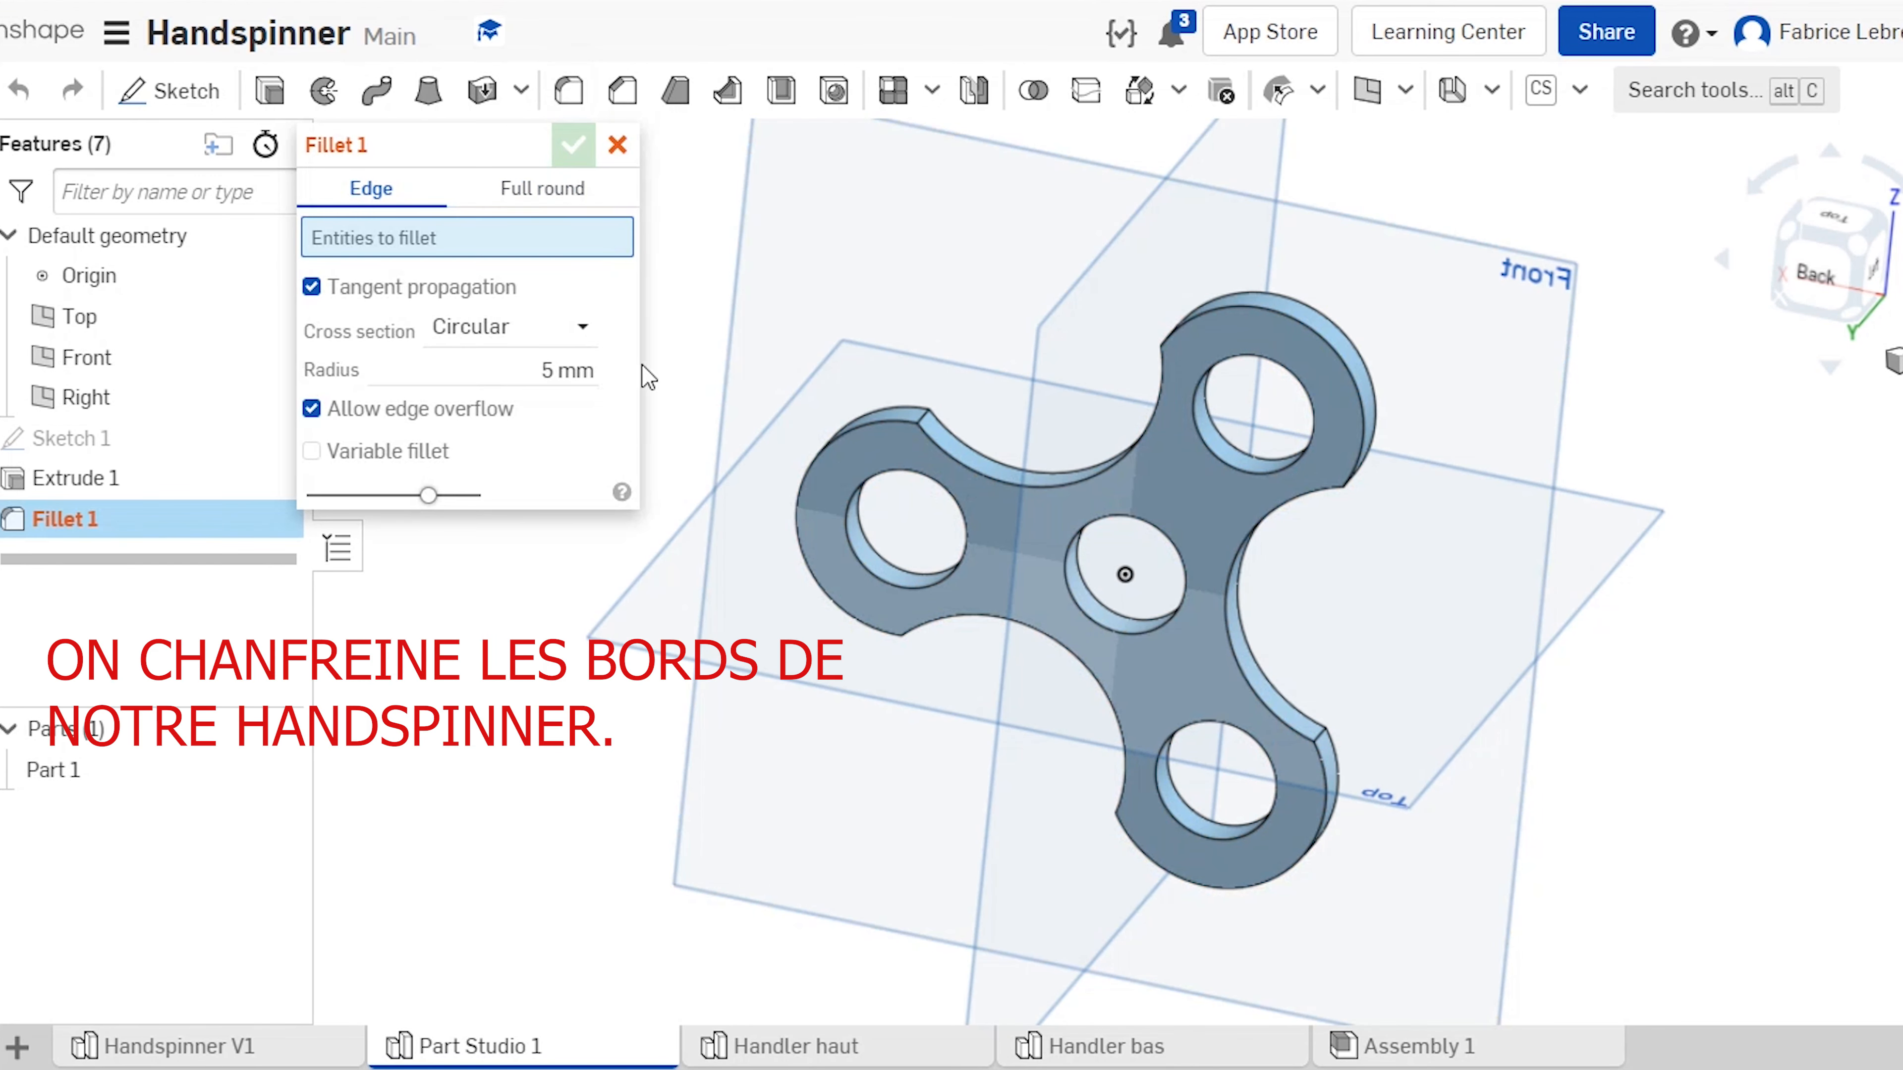
scroll(937, 432, up, 3)
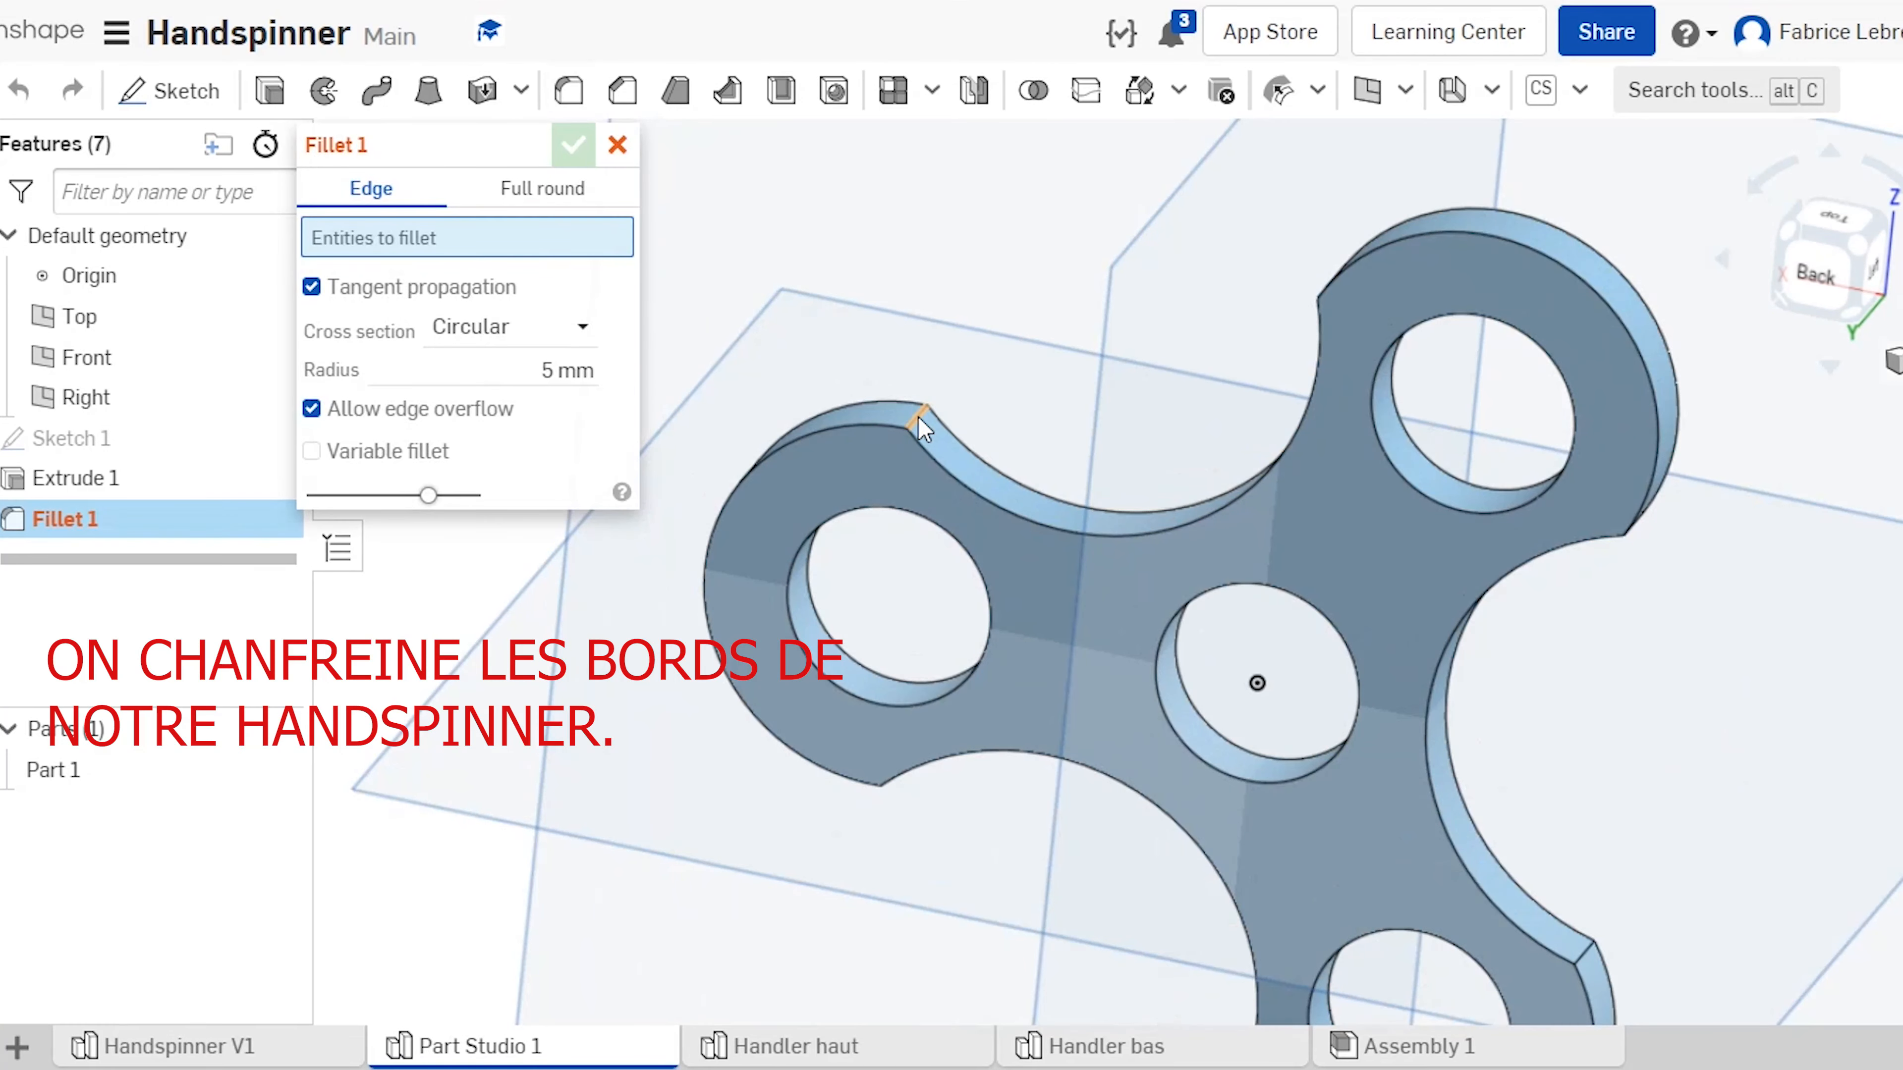
click(921, 422)
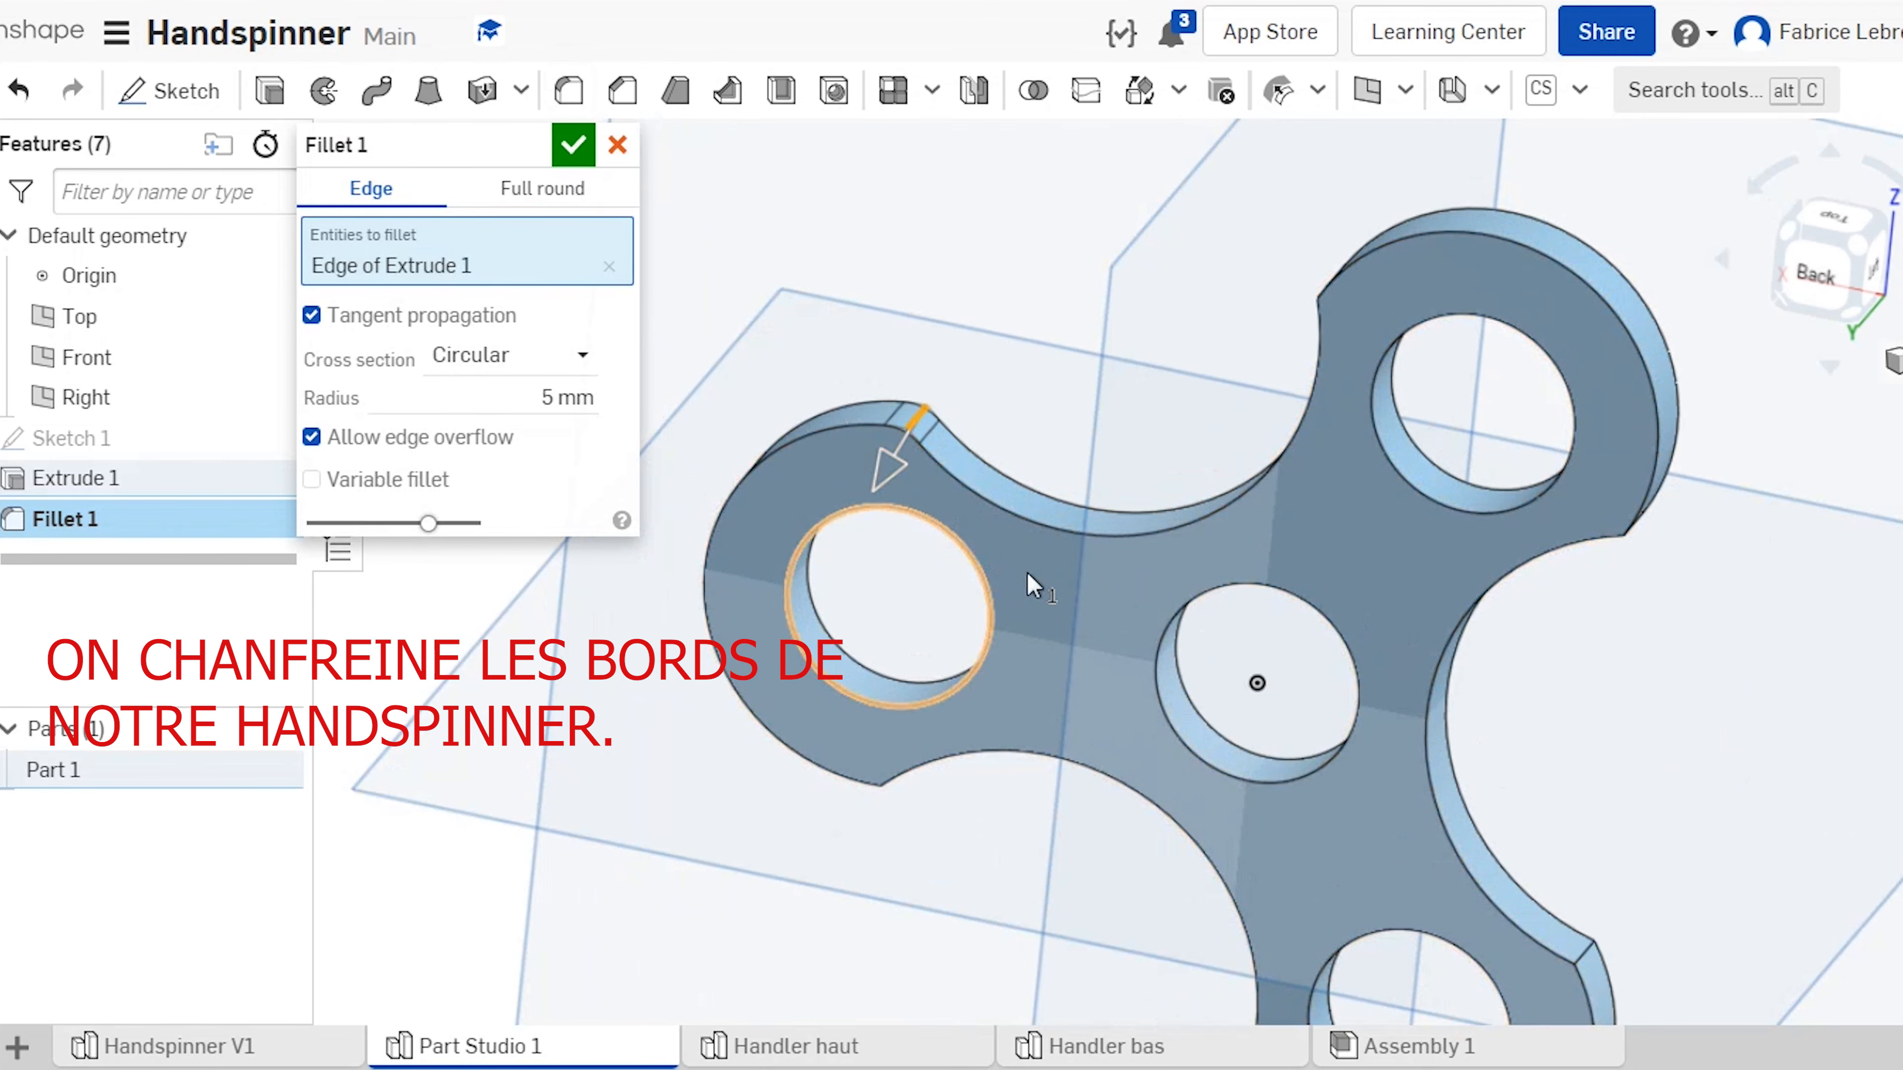
right_drag(1048, 288, 1432, 332)
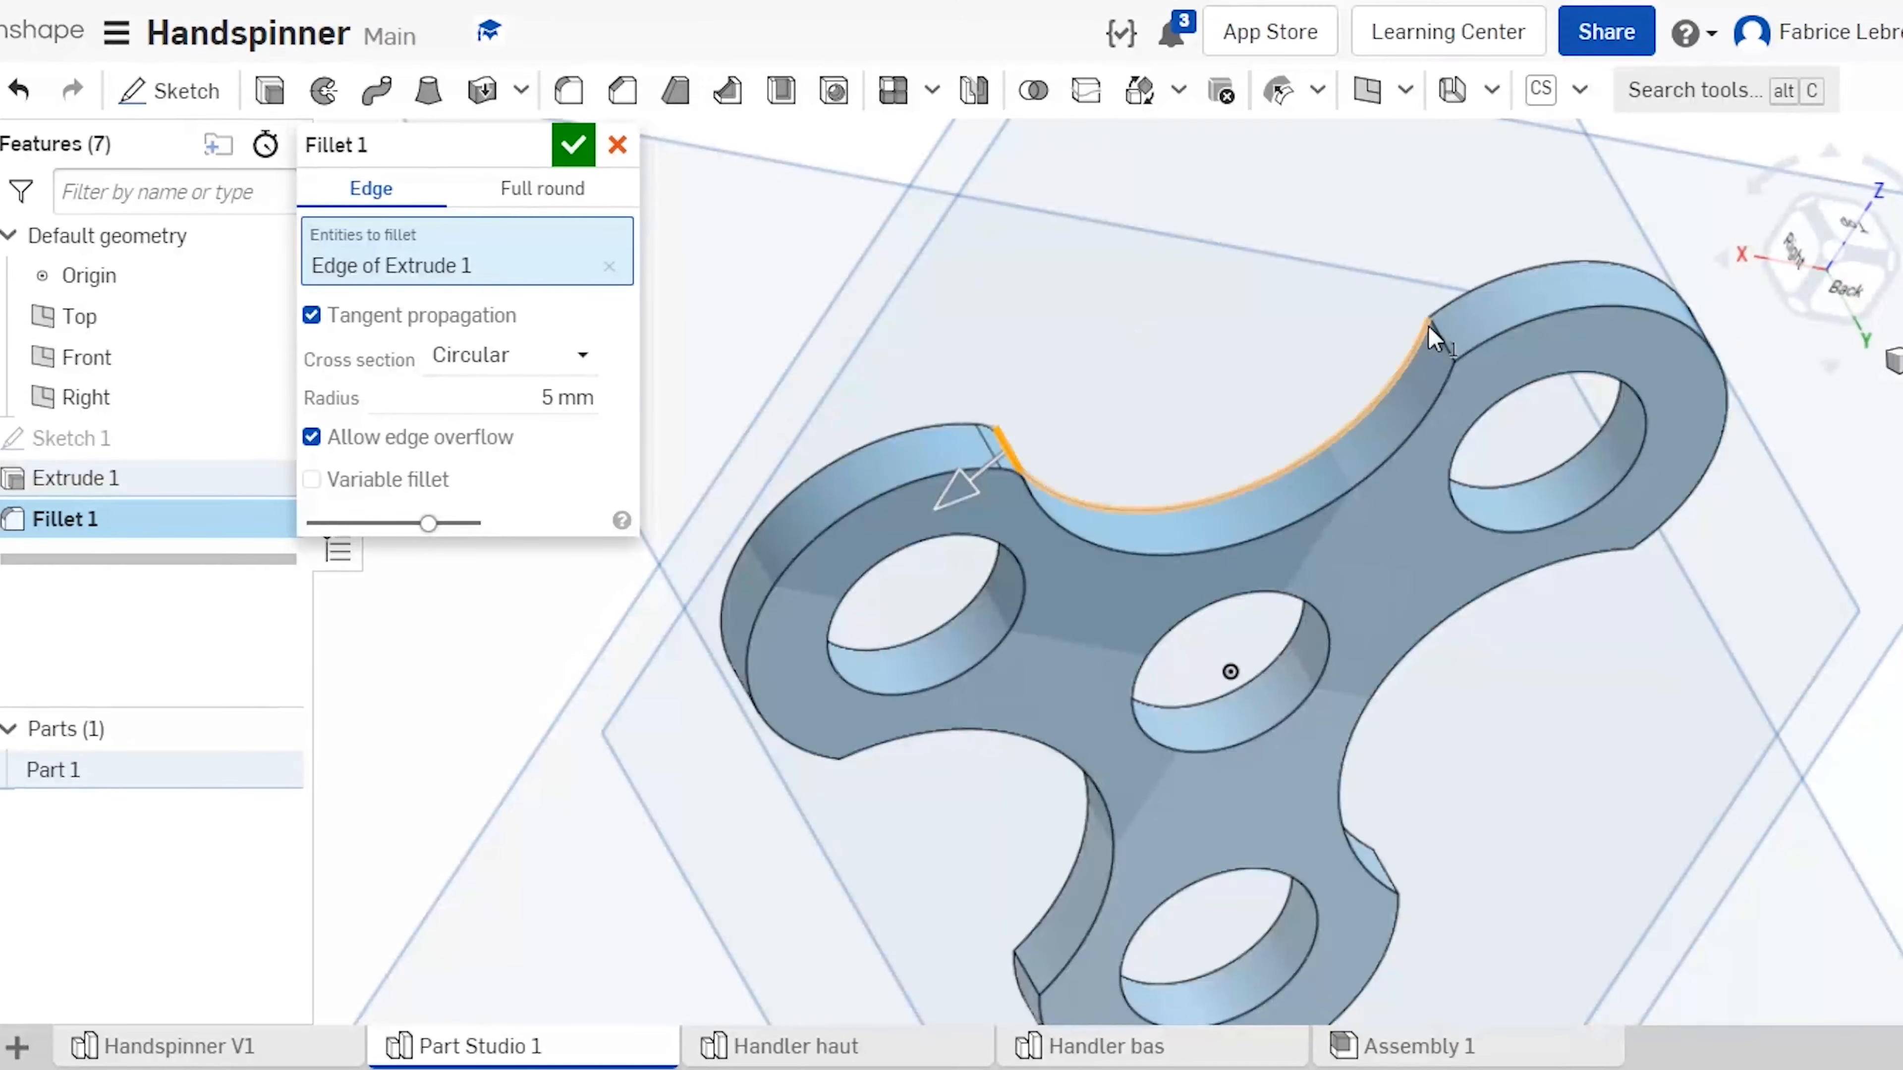
click(1450, 357)
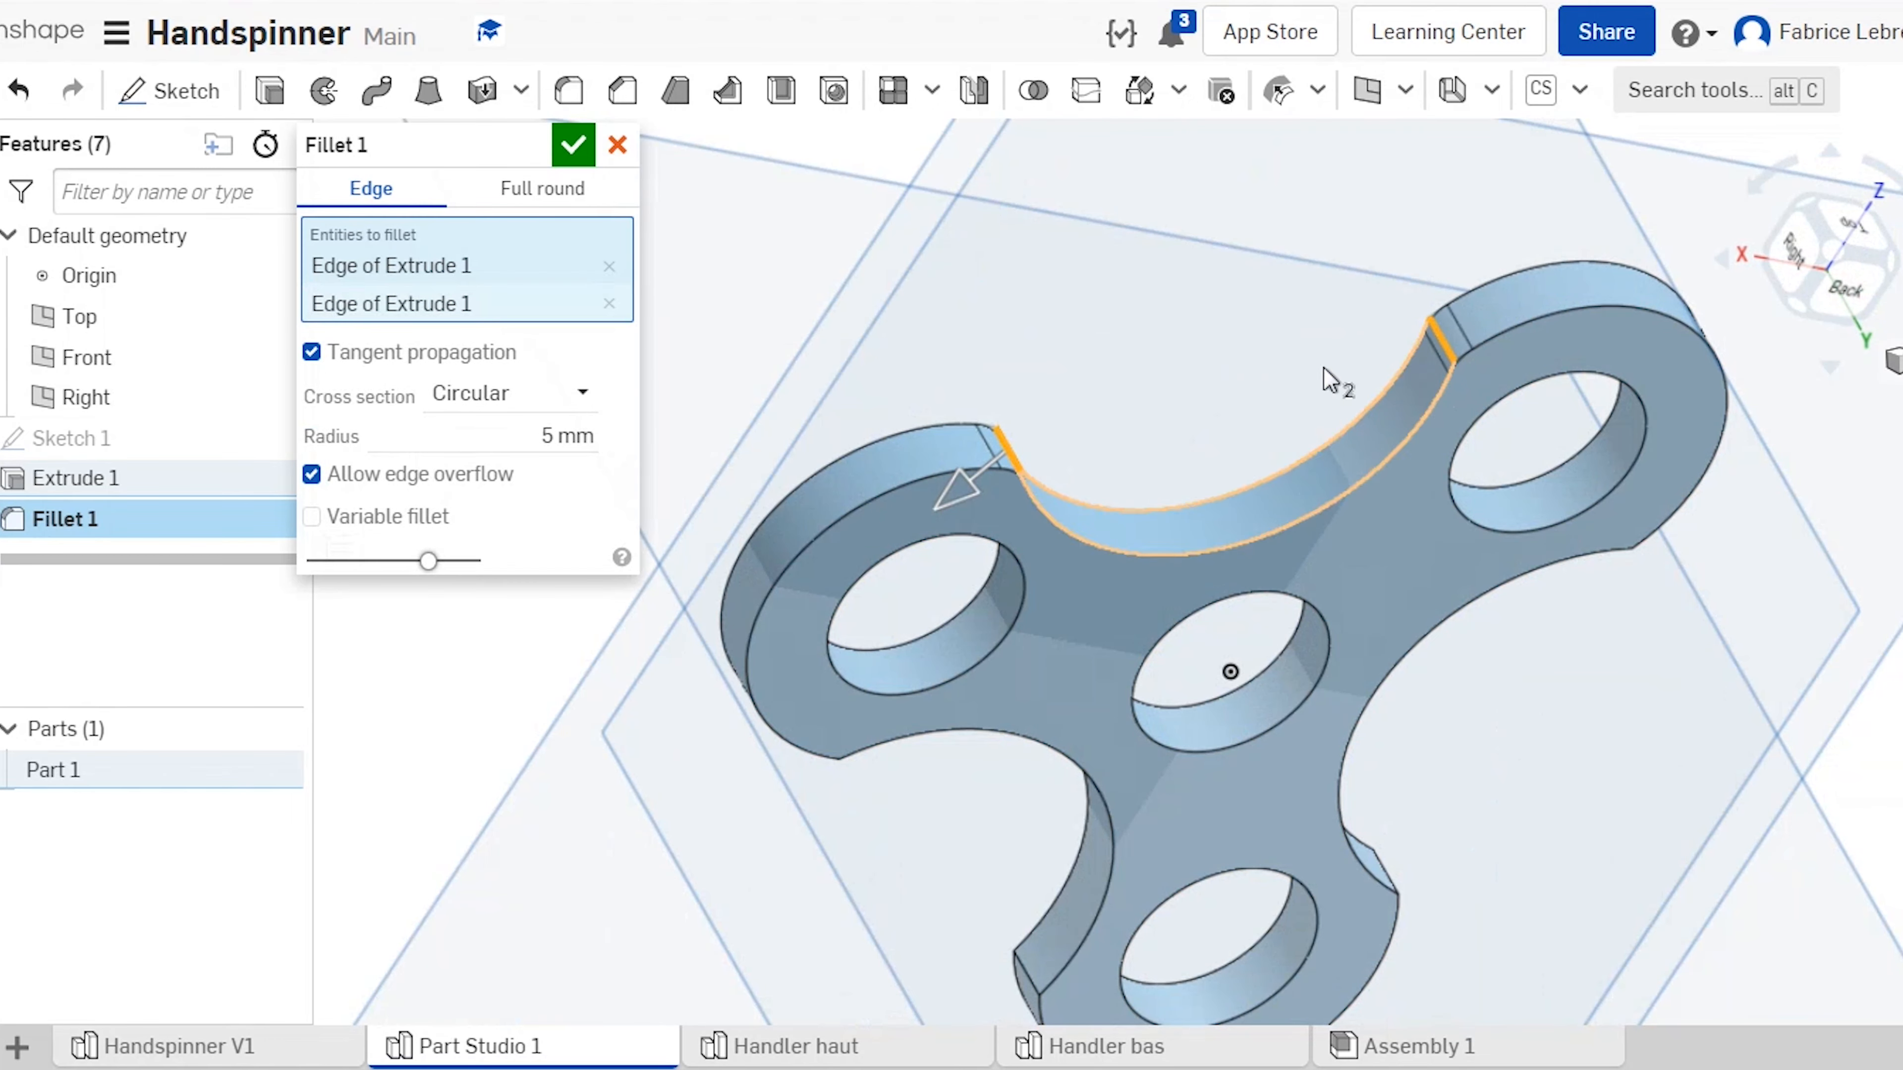
right_drag(786, 255, 926, 521)
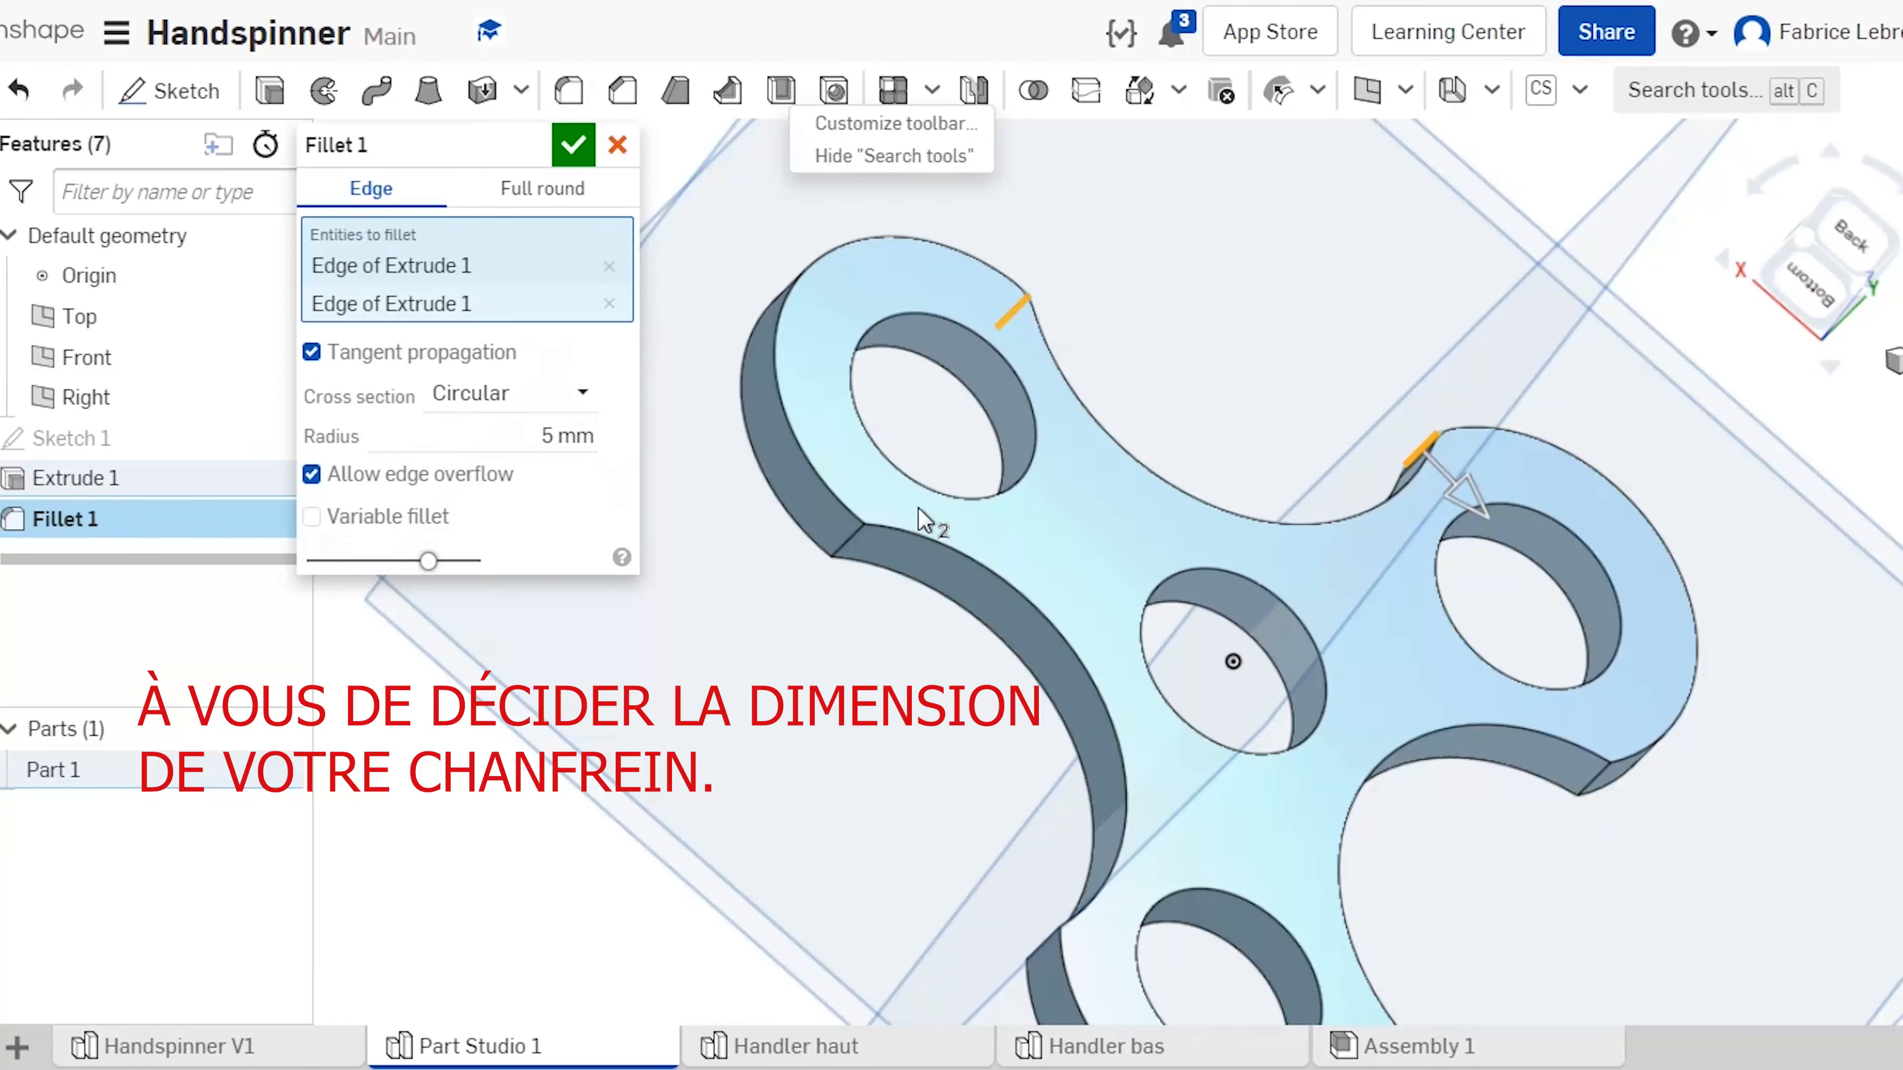
click(853, 535)
click(854, 535)
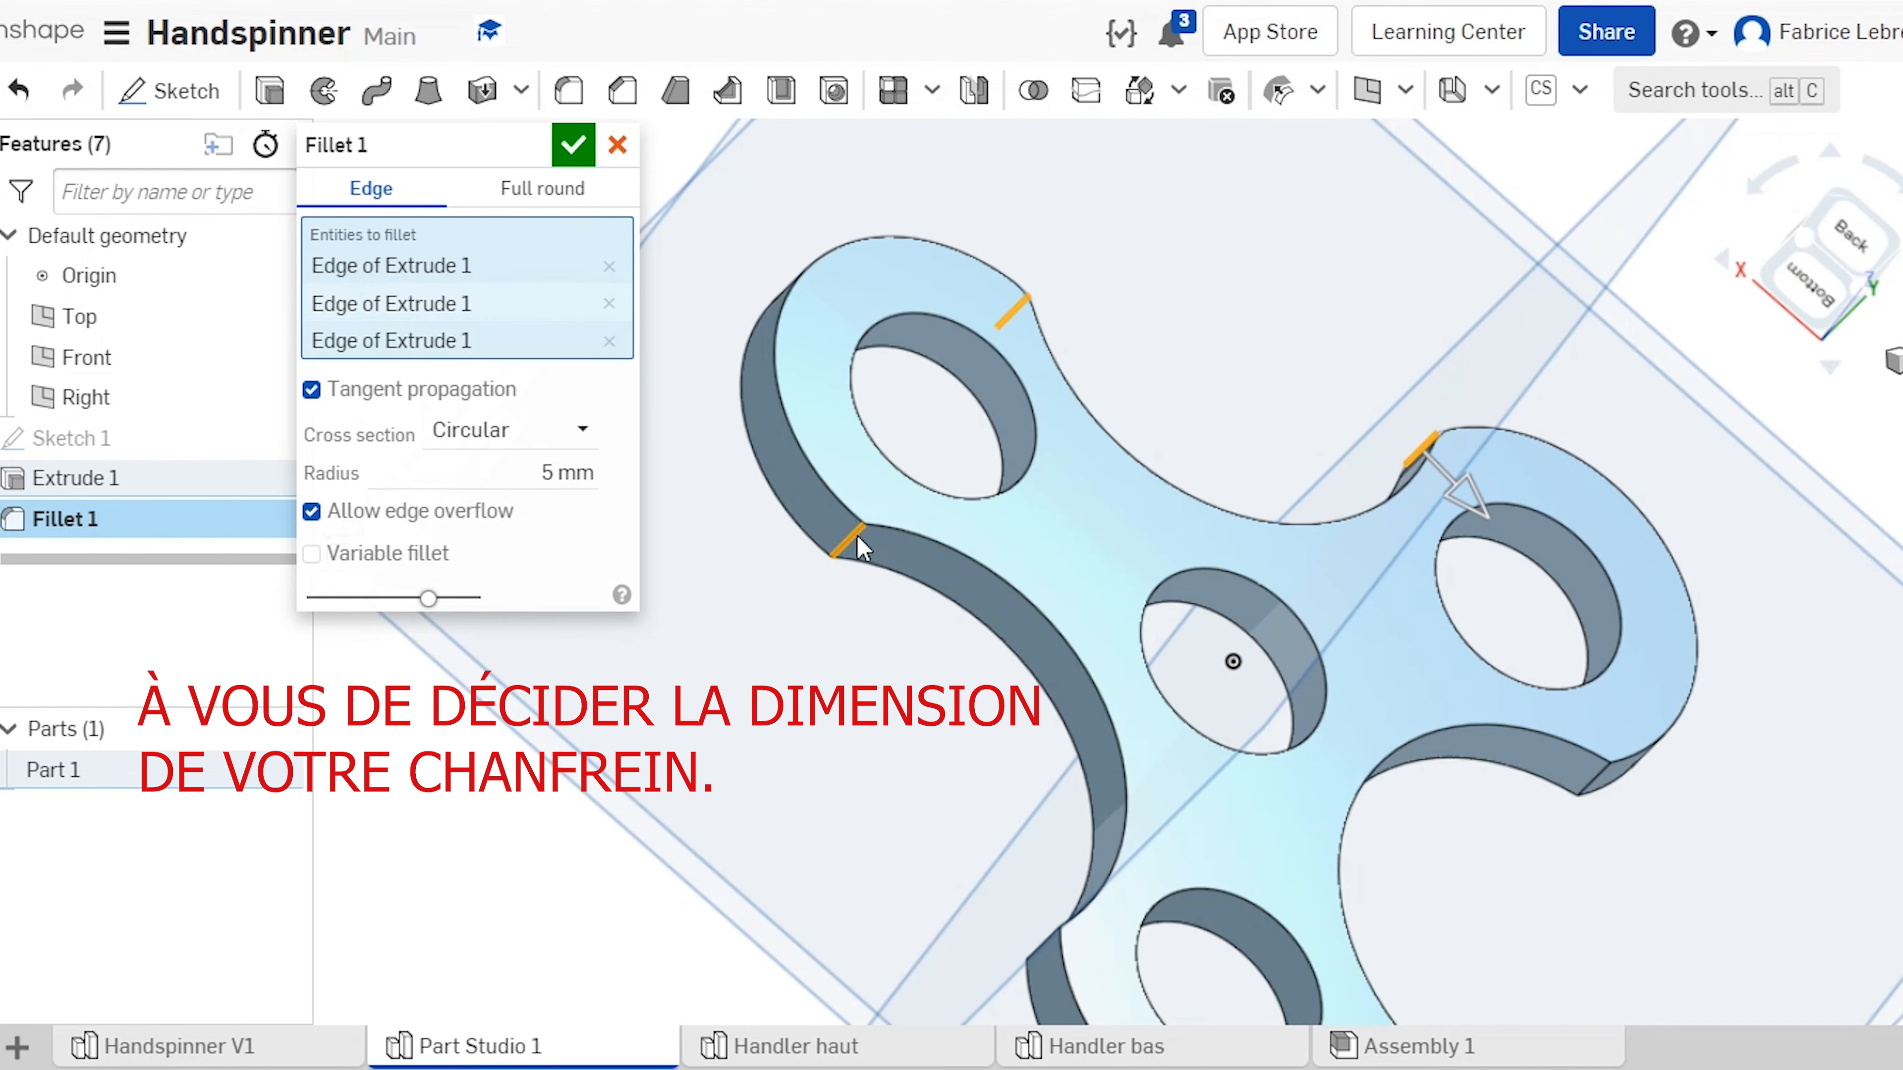
click(1595, 784)
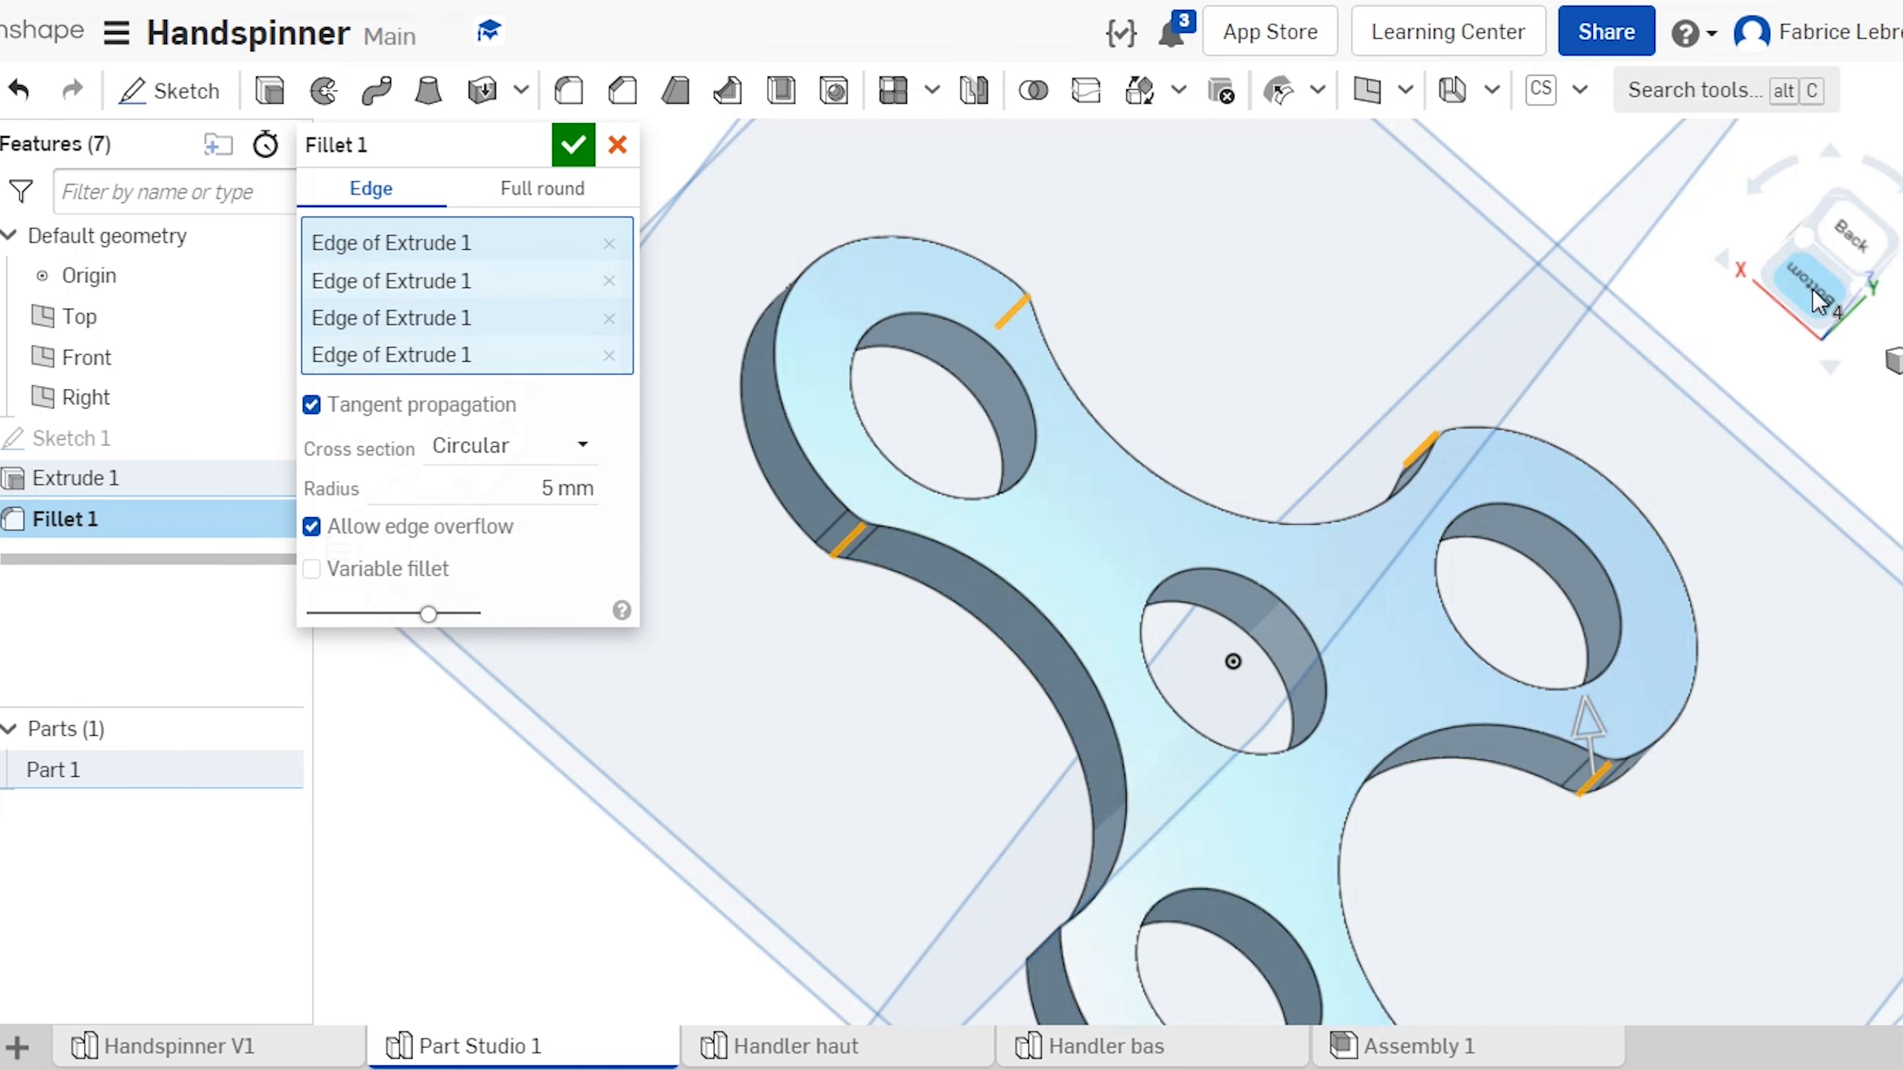
right_drag(1456, 880, 1500, 895)
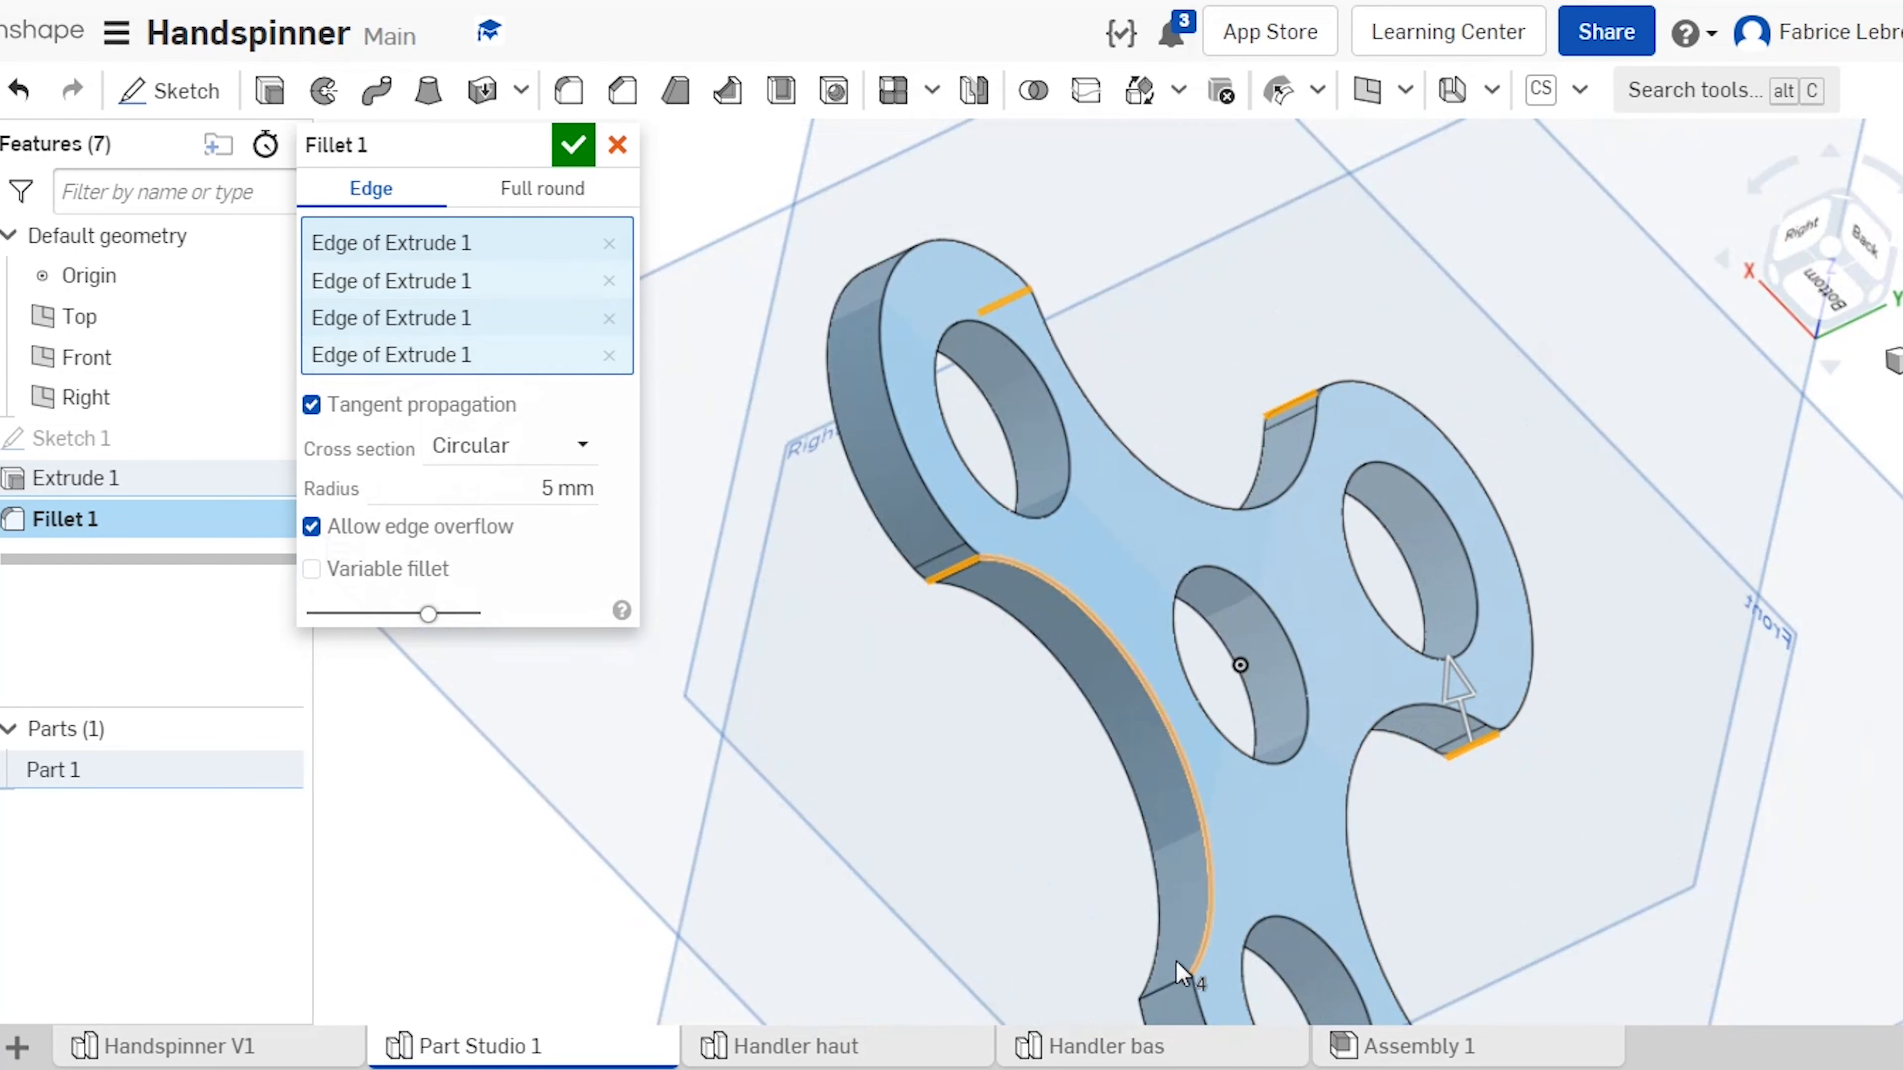
click(1170, 990)
right_drag(1596, 900, 986, 855)
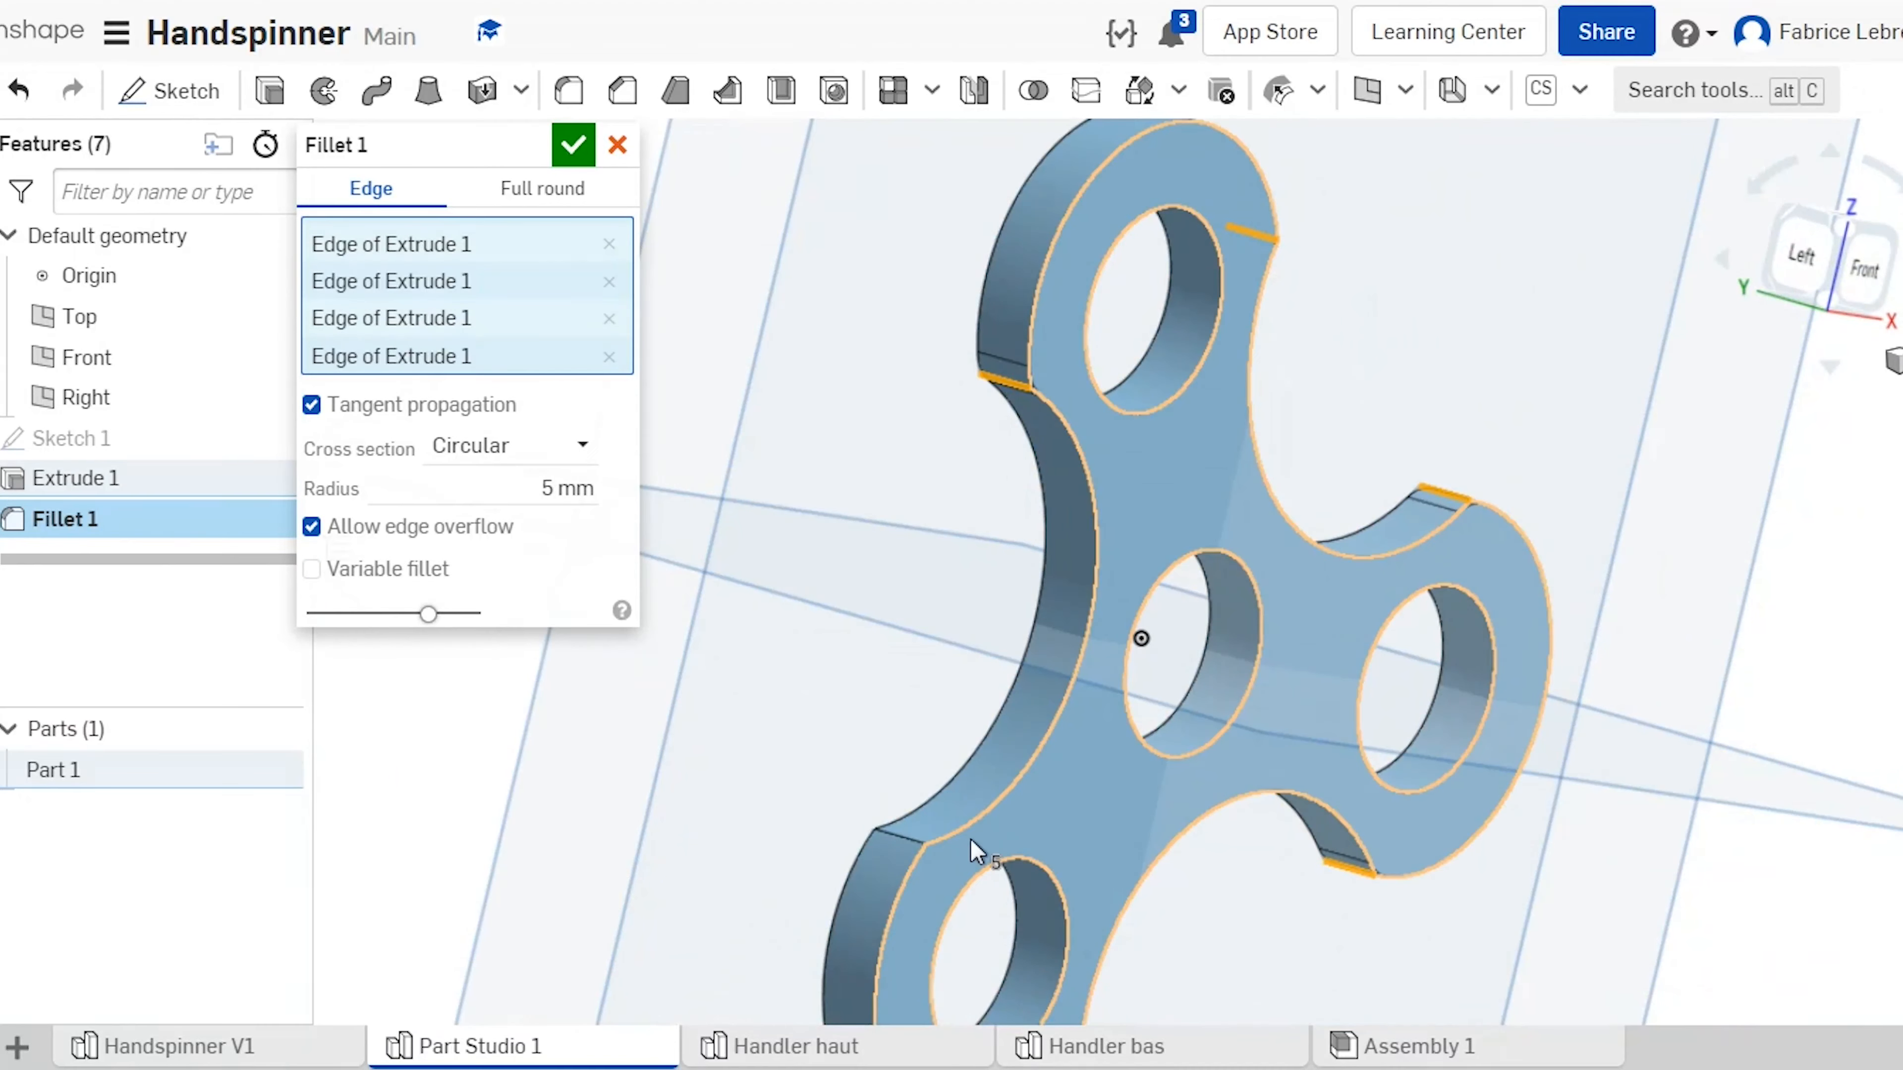
click(908, 843)
right_drag(1296, 883, 833, 476)
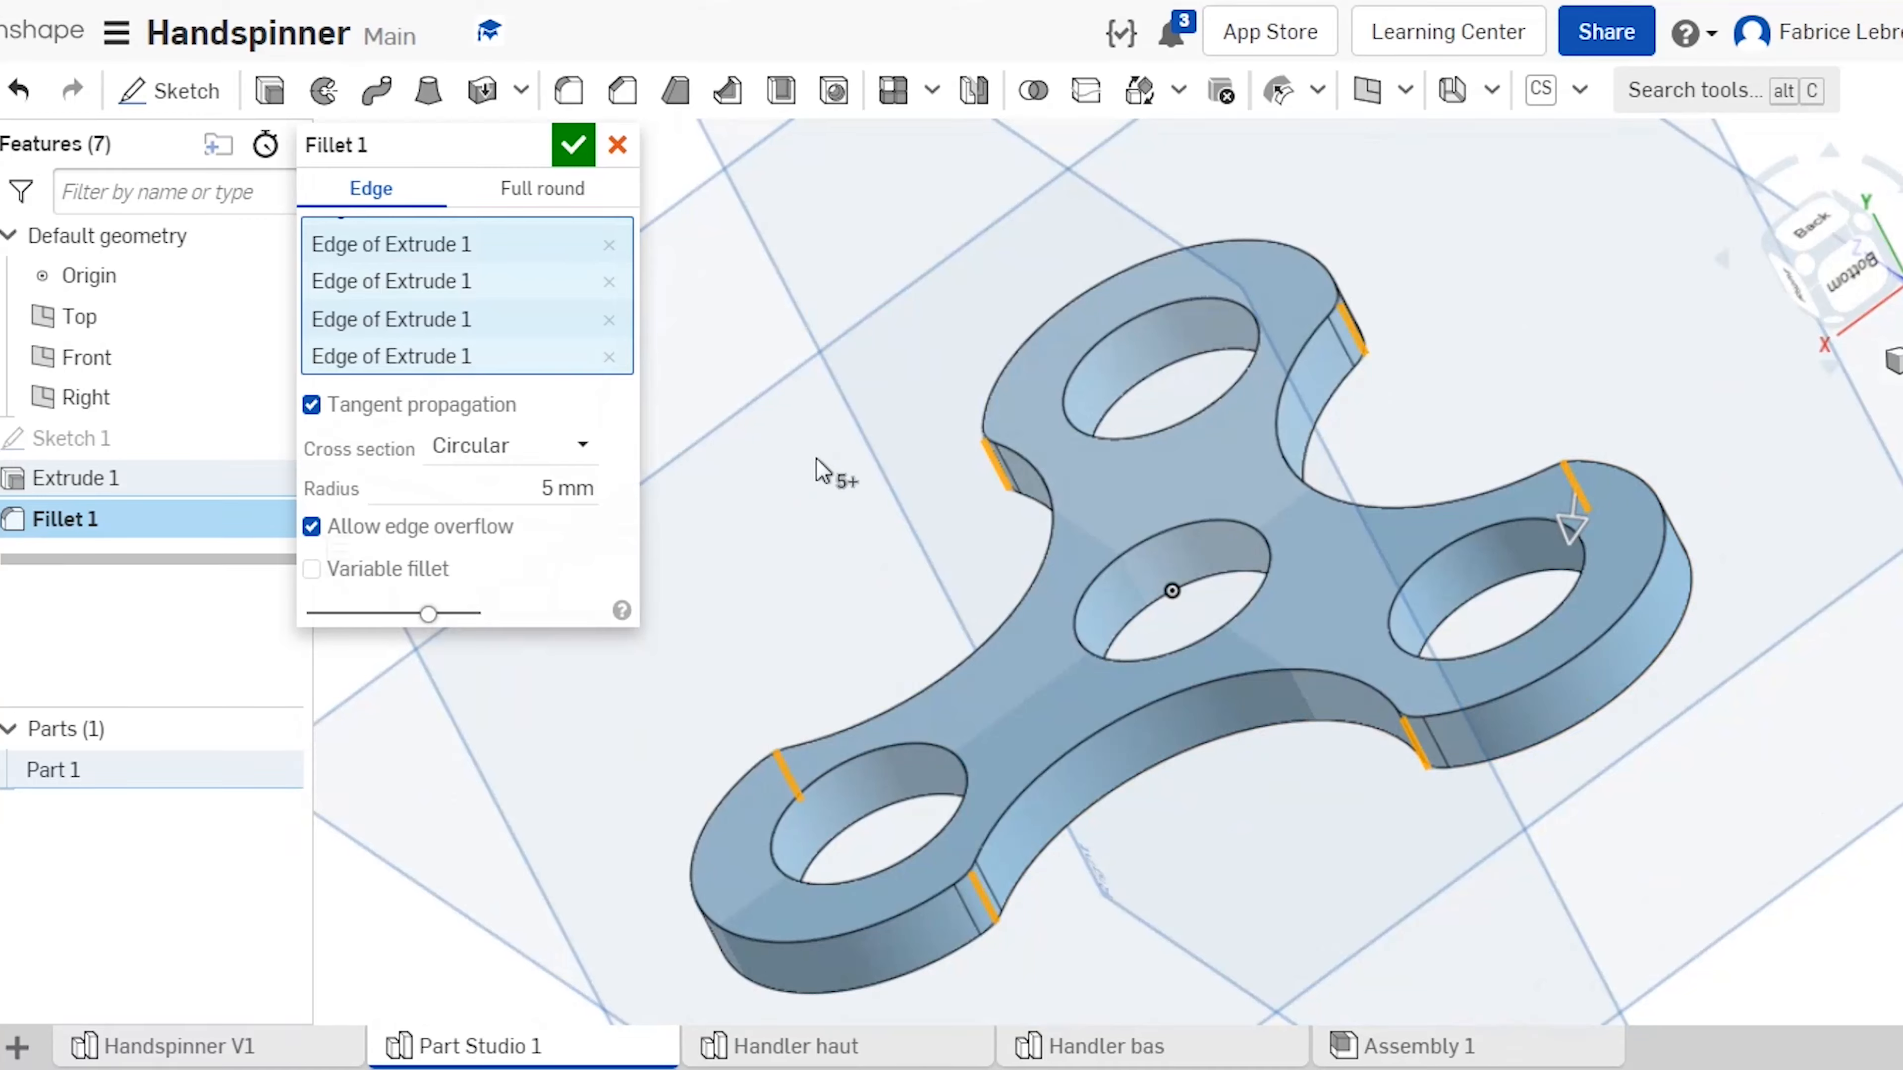
click(574, 144)
Step: Fillet the outer contour edges on both the front and back faces of the spinner with a 1.5 mm radius
right_drag(849, 493, 655, 515)
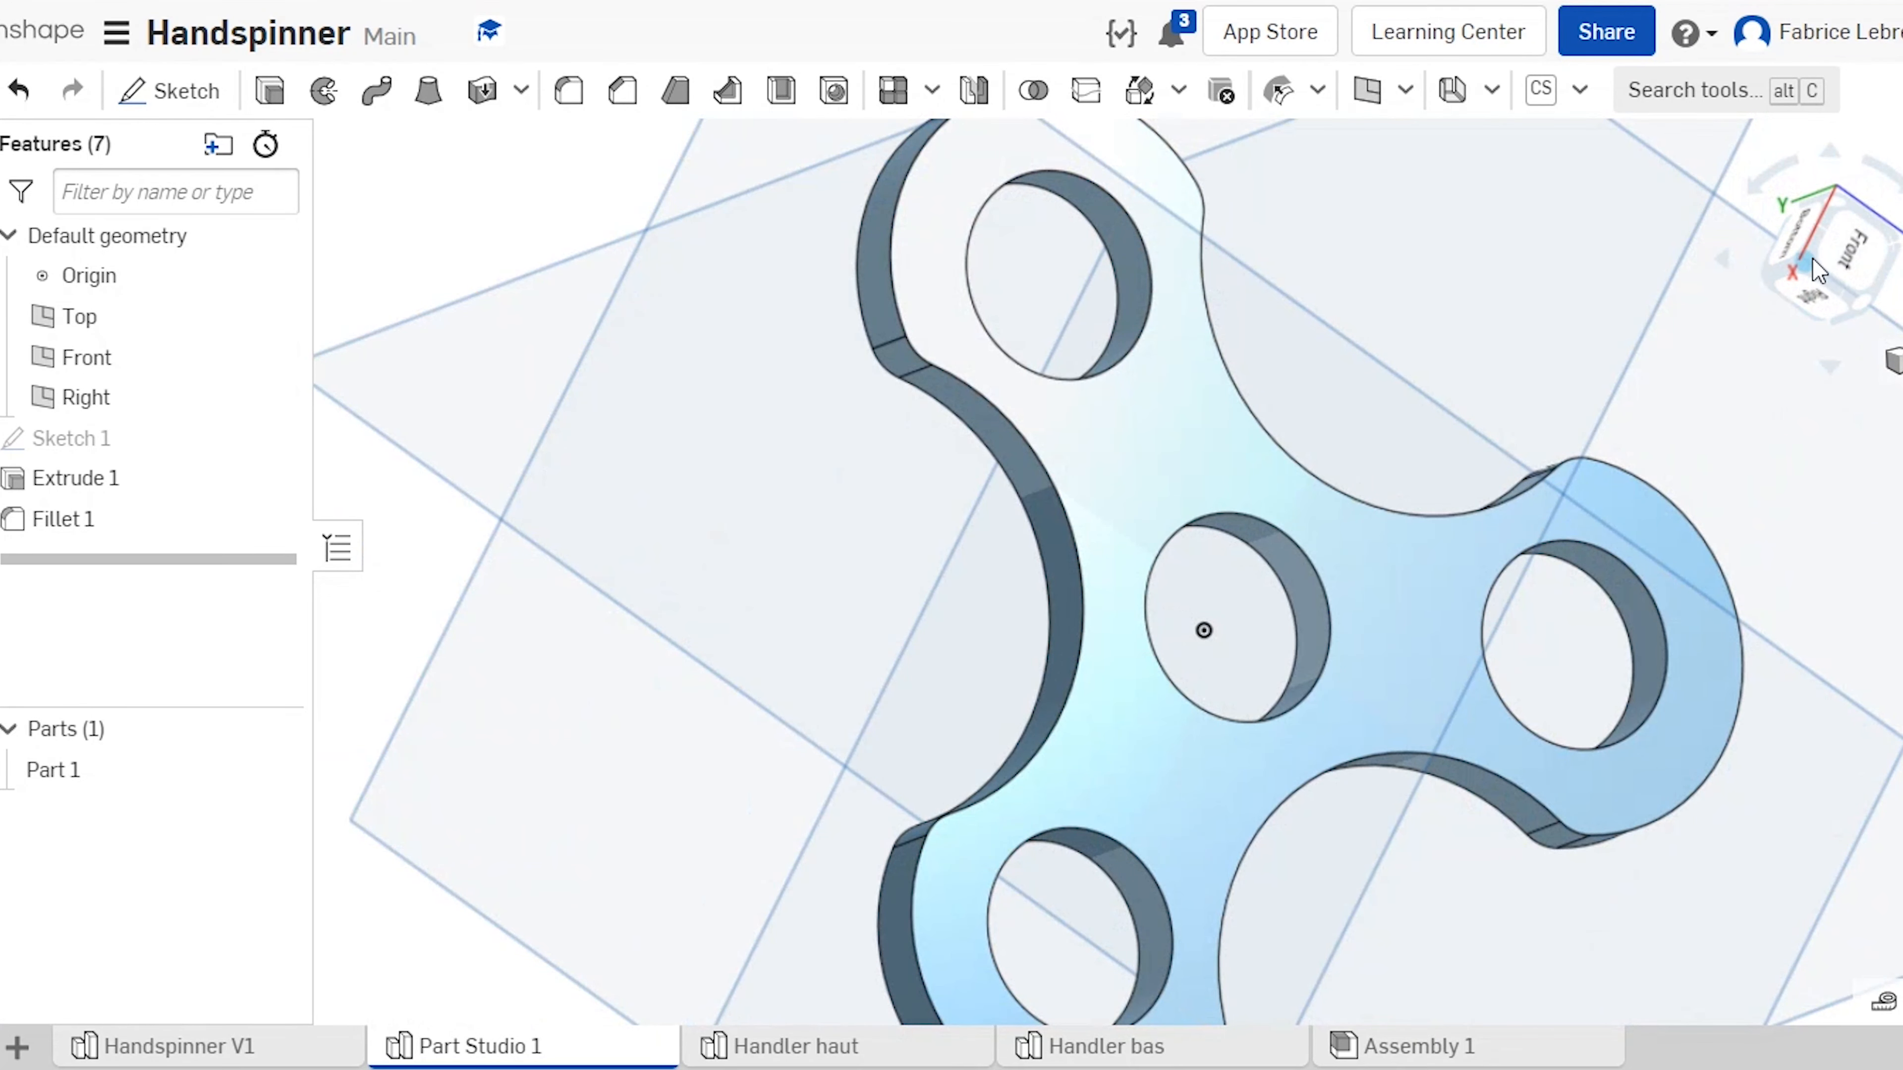
click(1854, 274)
right_drag(1615, 446, 1686, 431)
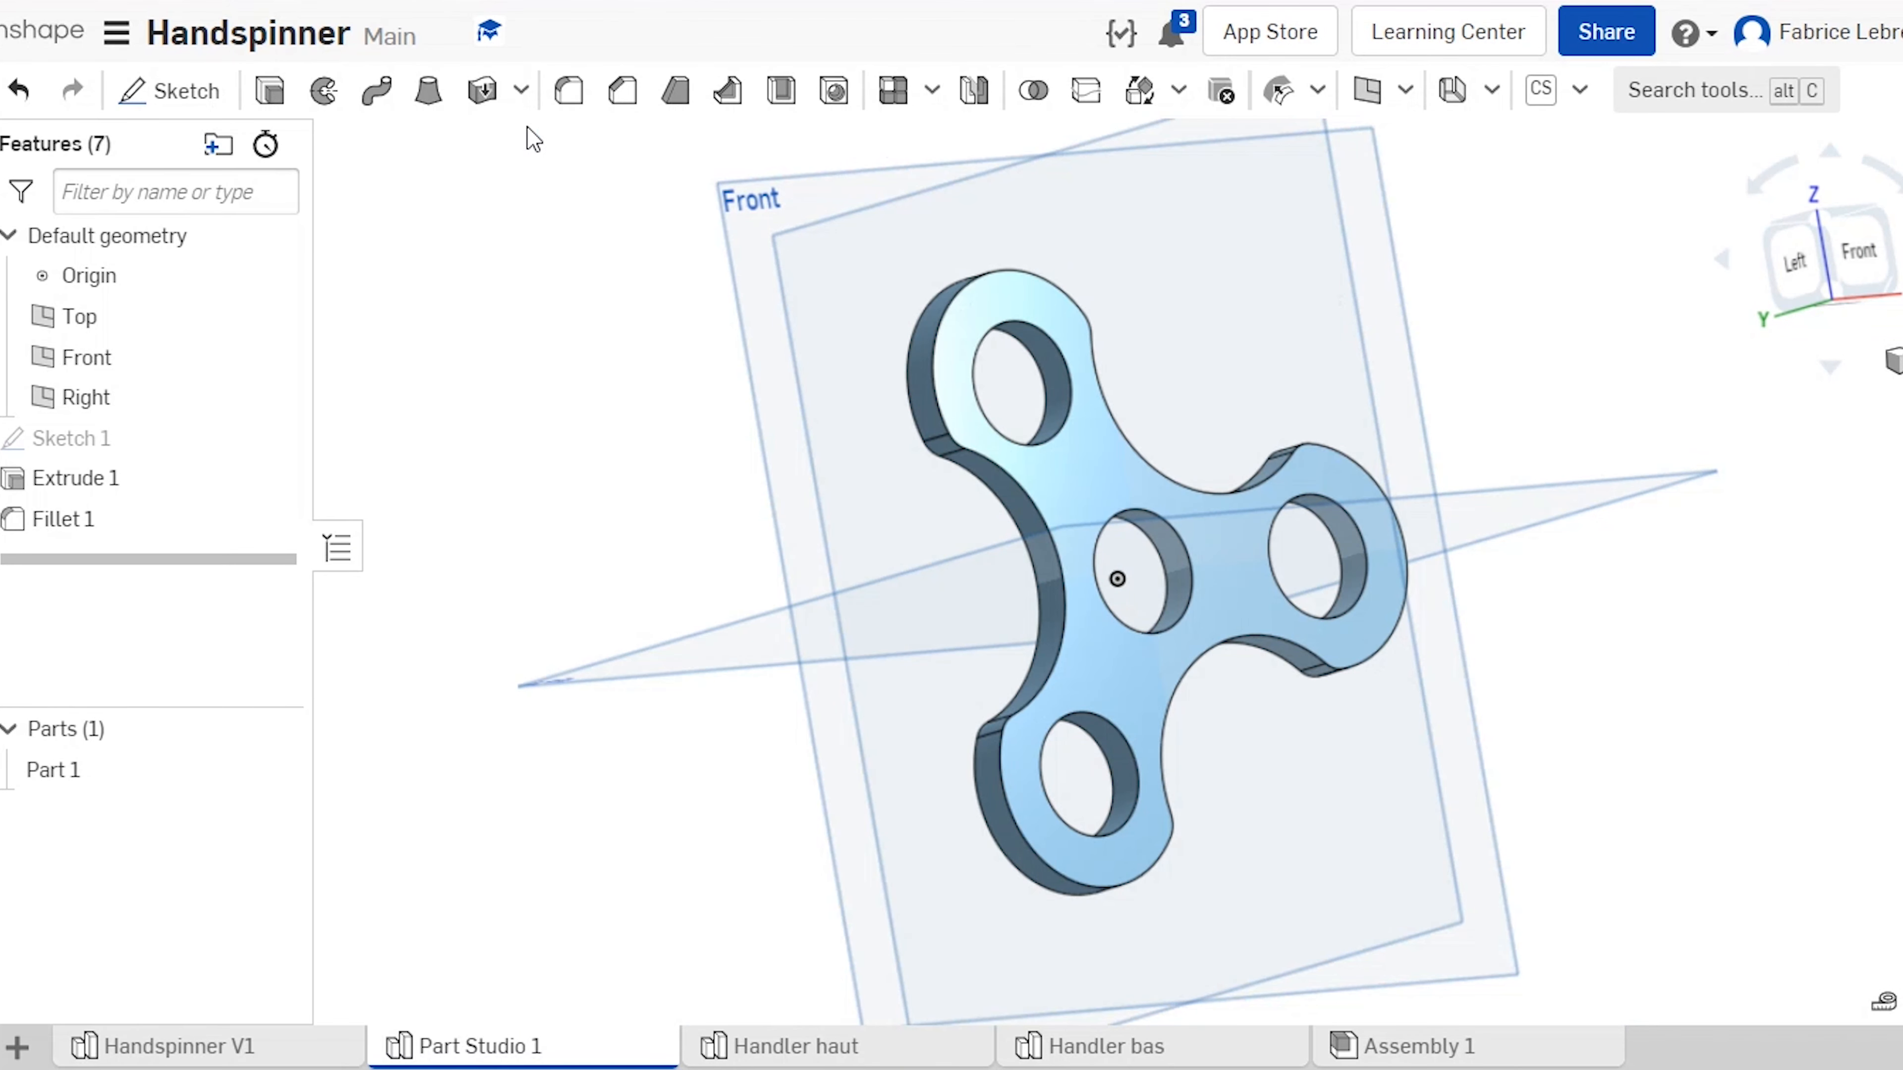
click(567, 92)
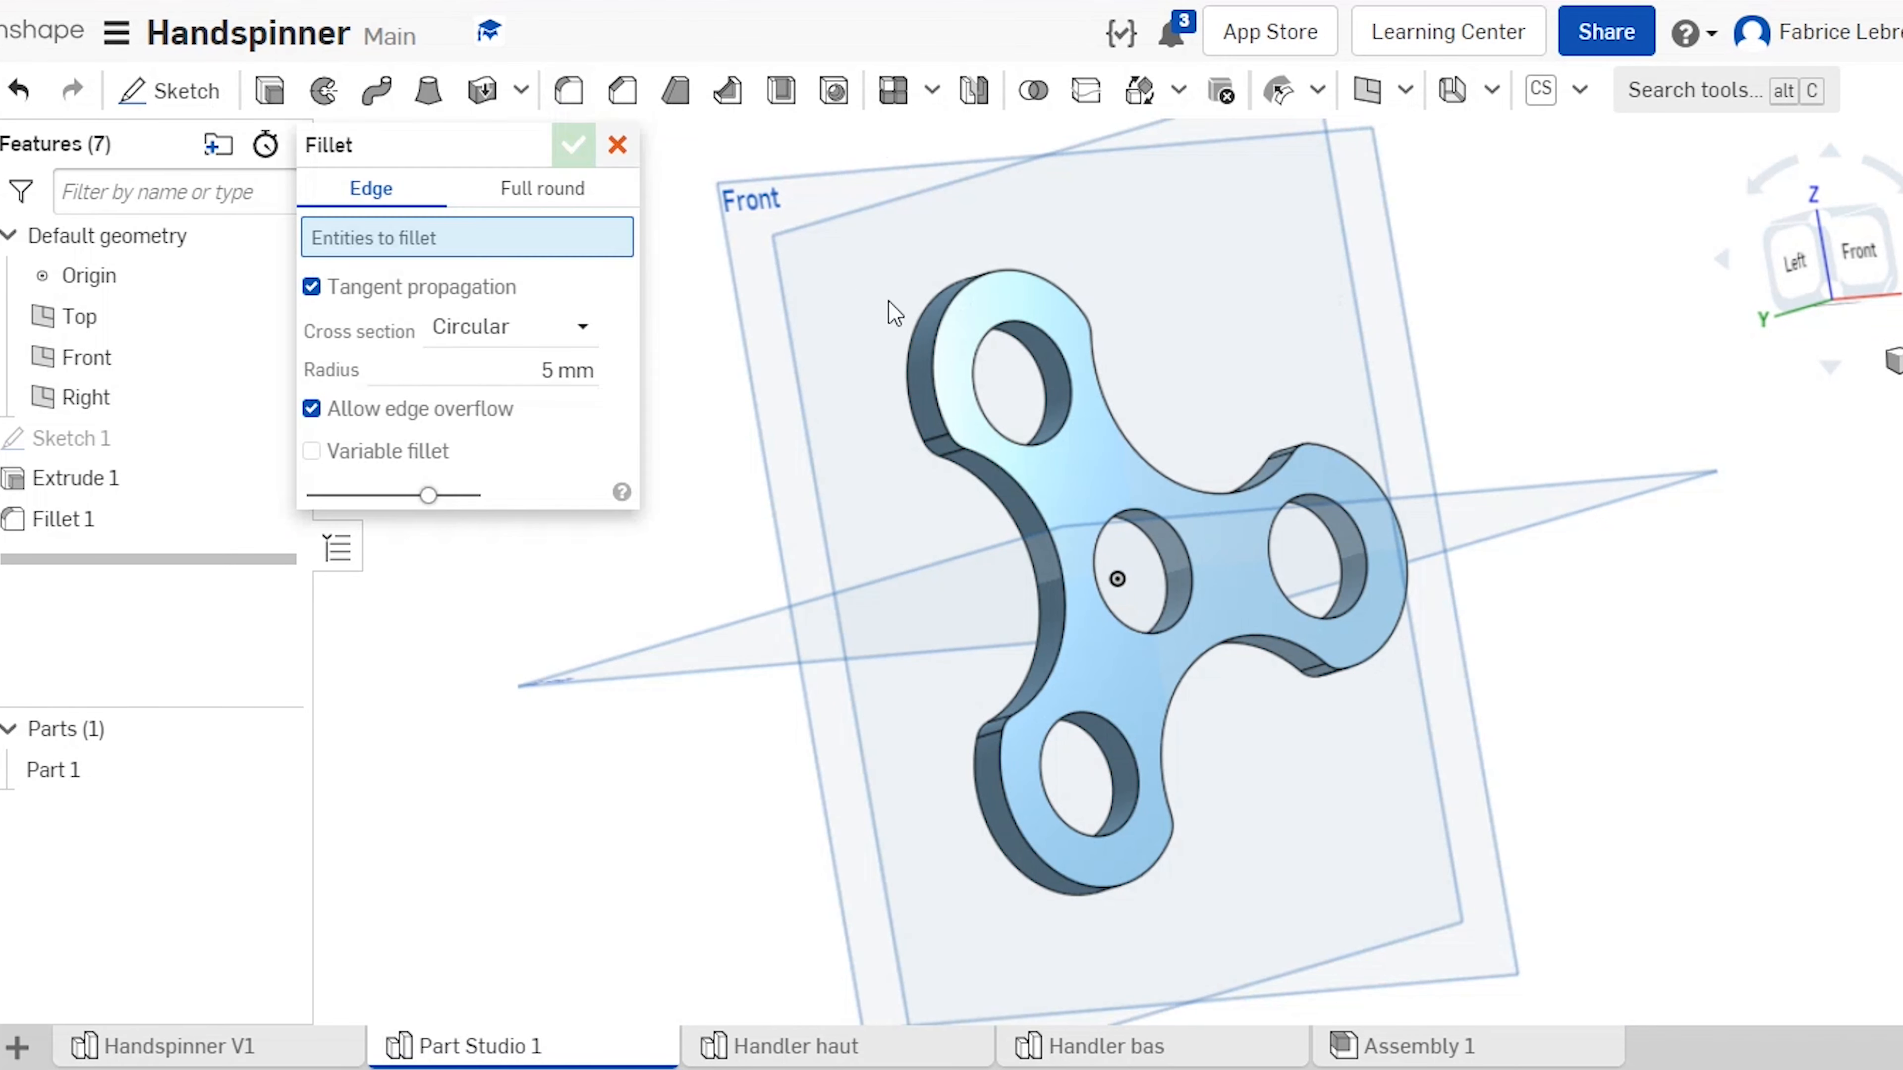
click(937, 403)
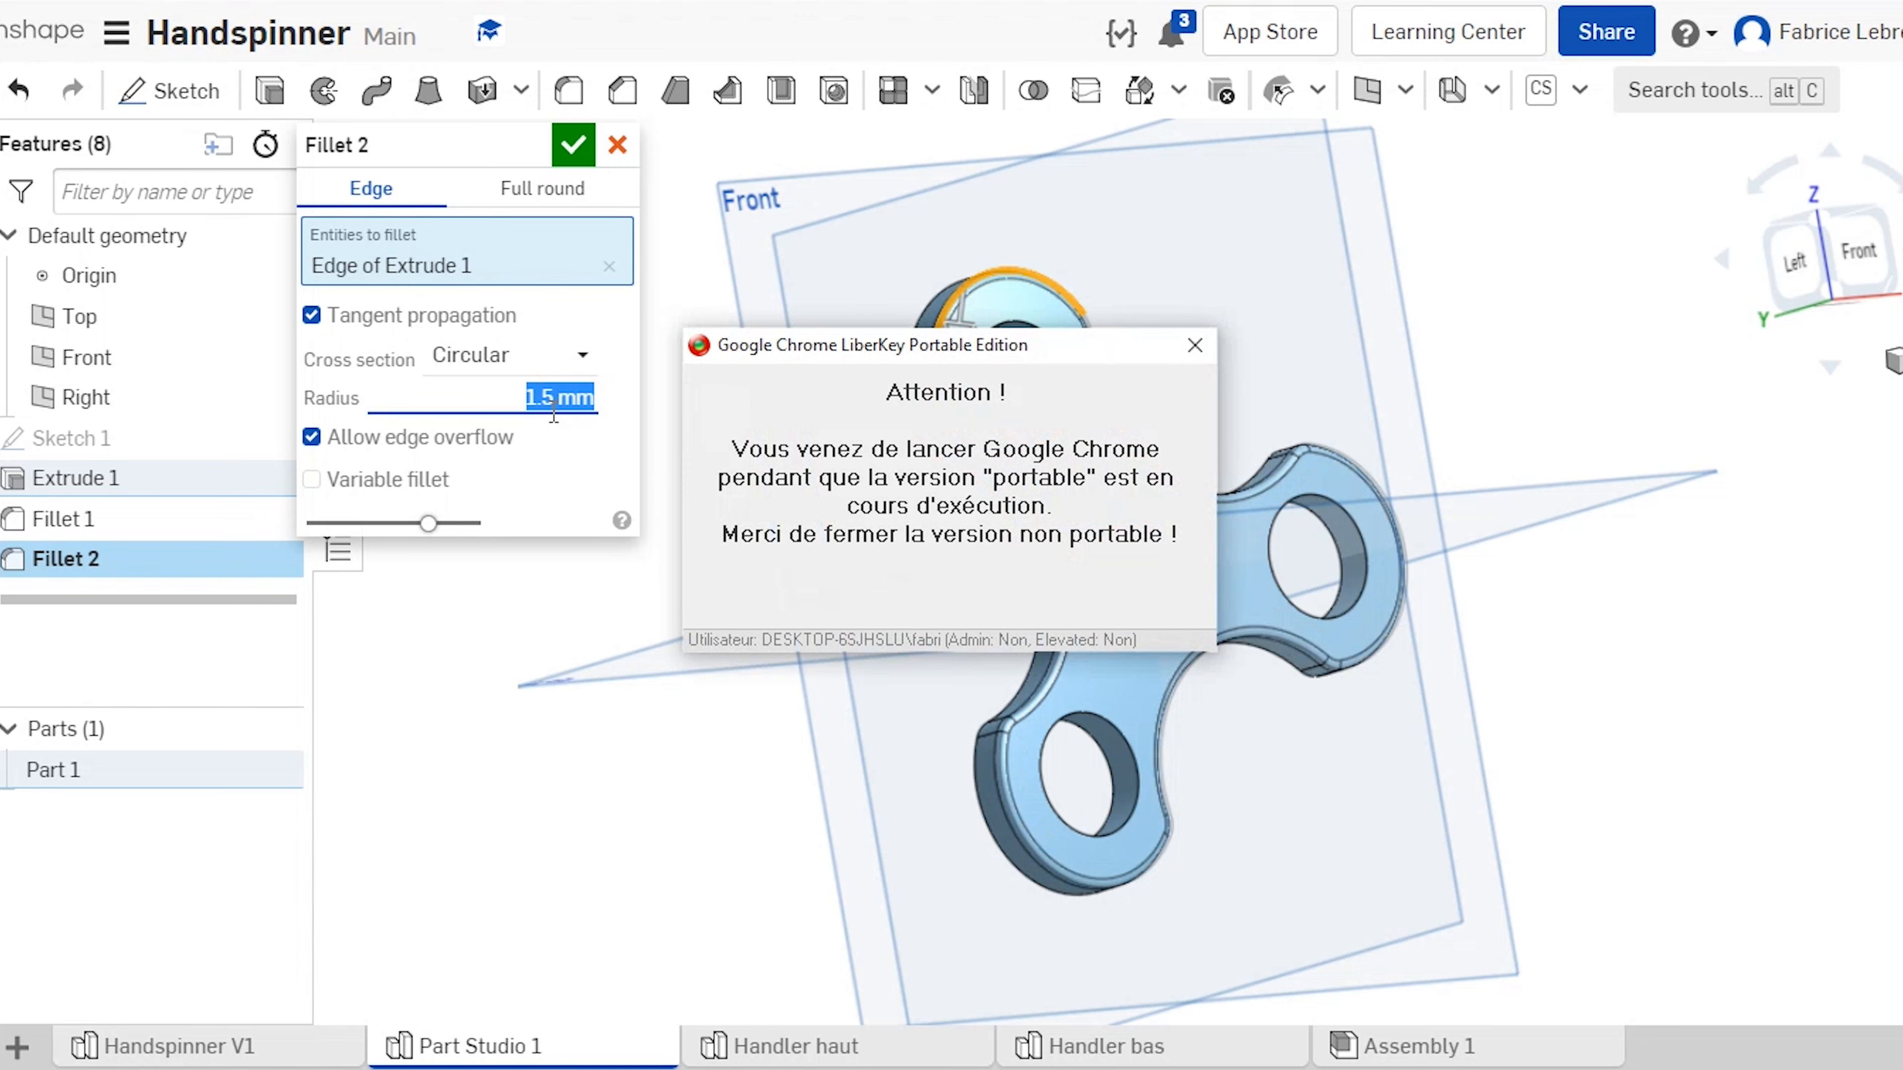
click(1244, 1069)
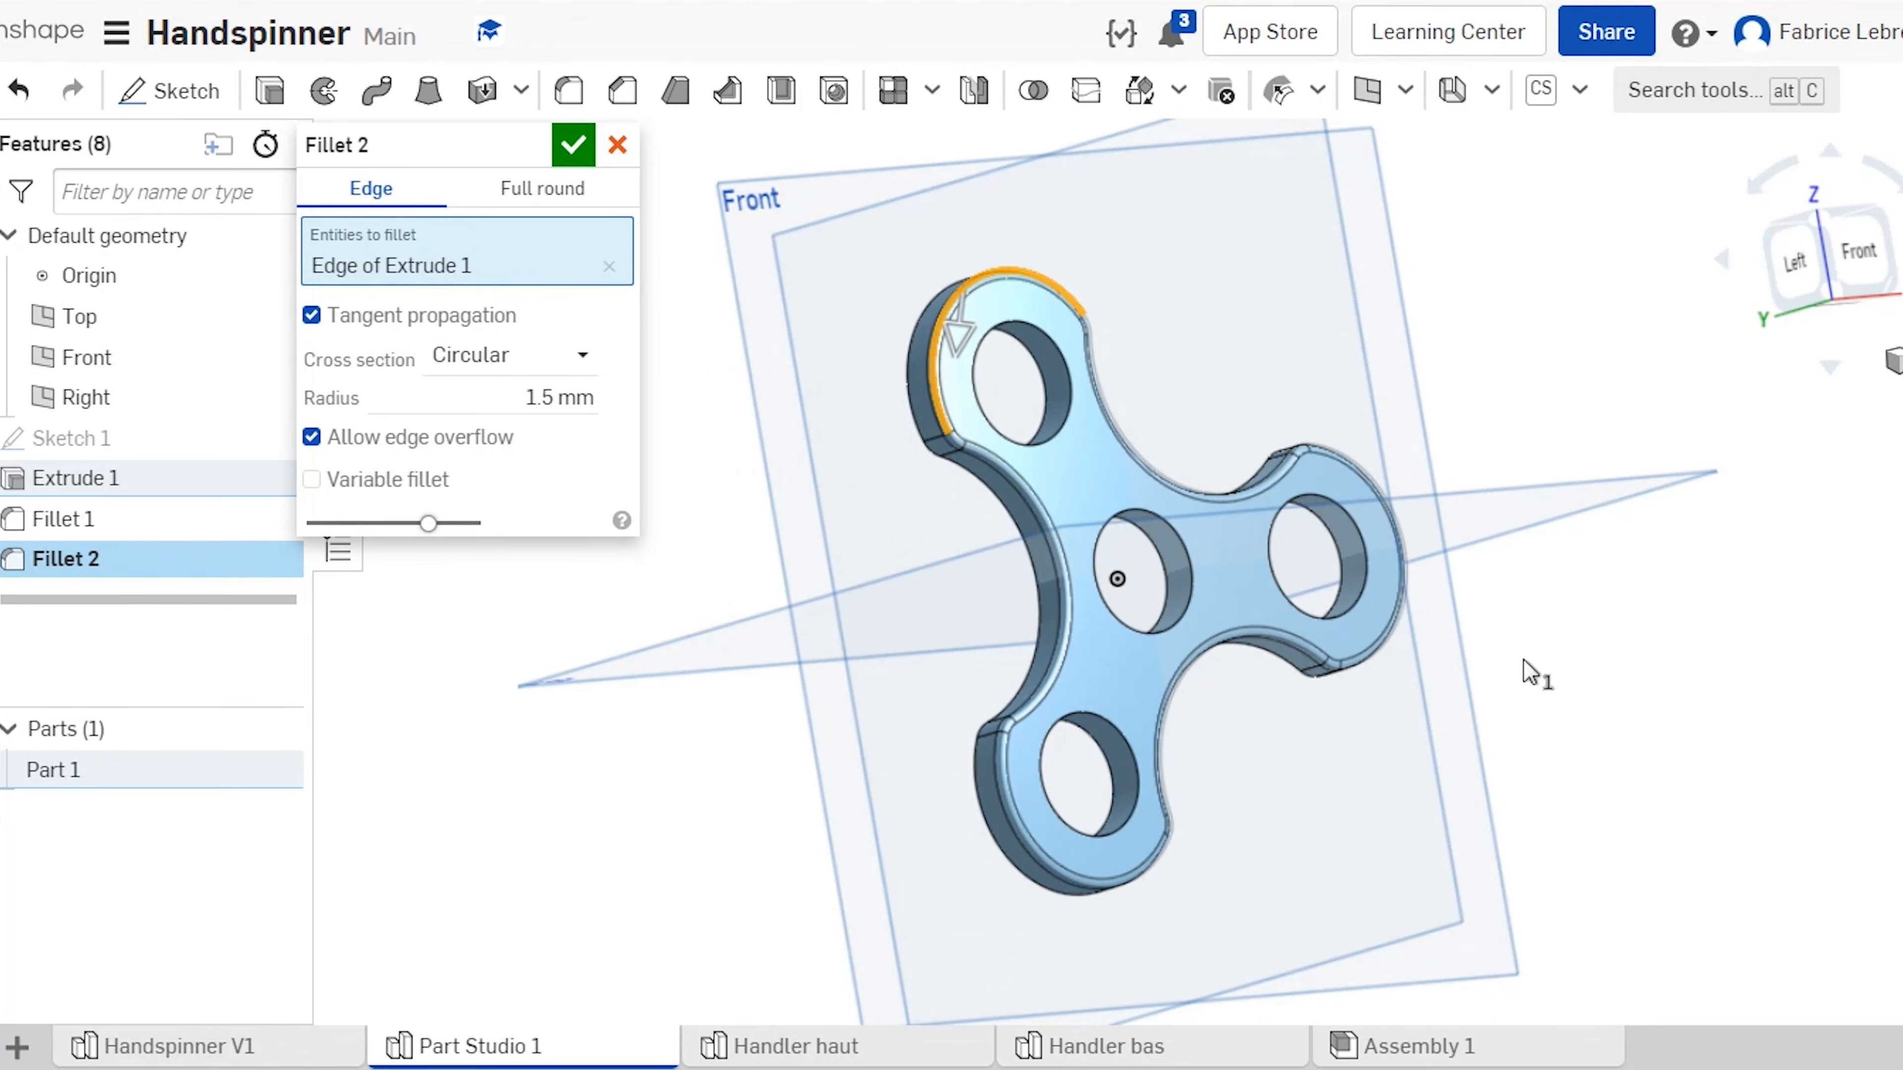
right_drag(1559, 714, 1711, 854)
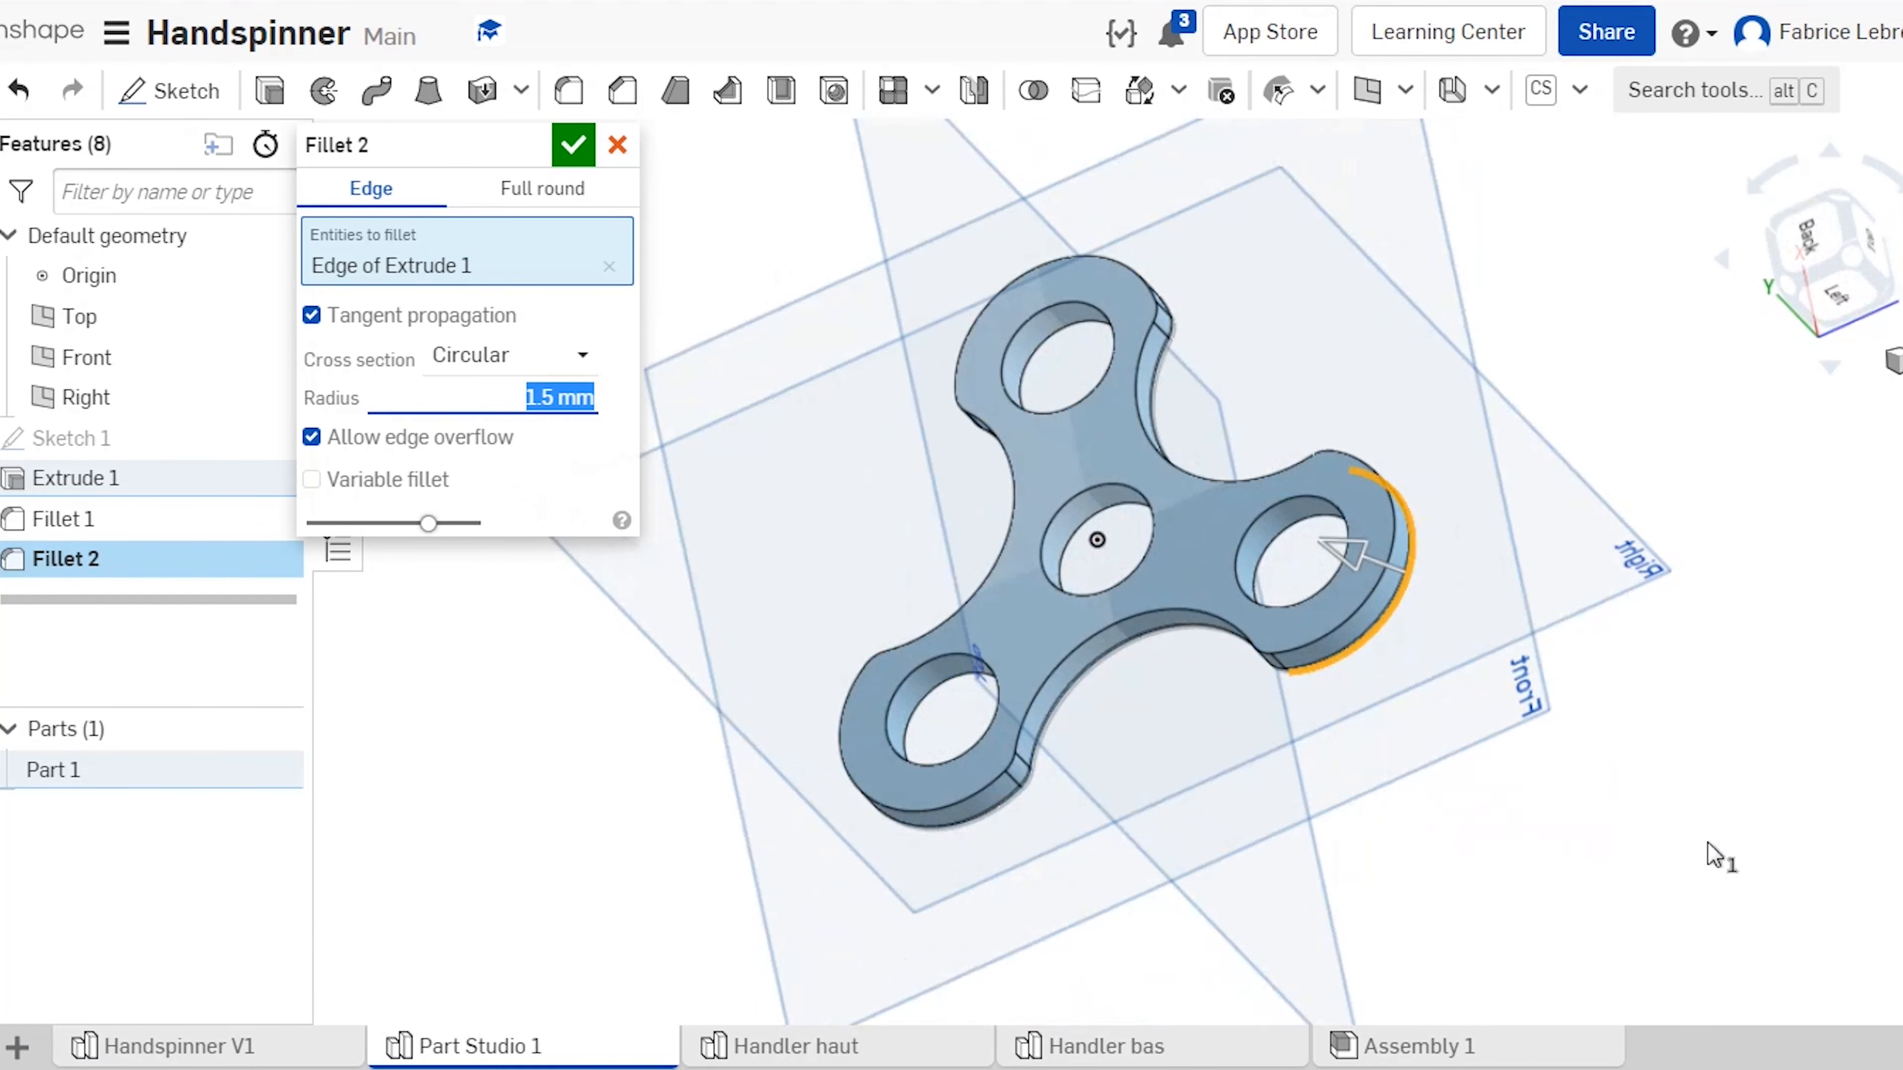
click(1116, 634)
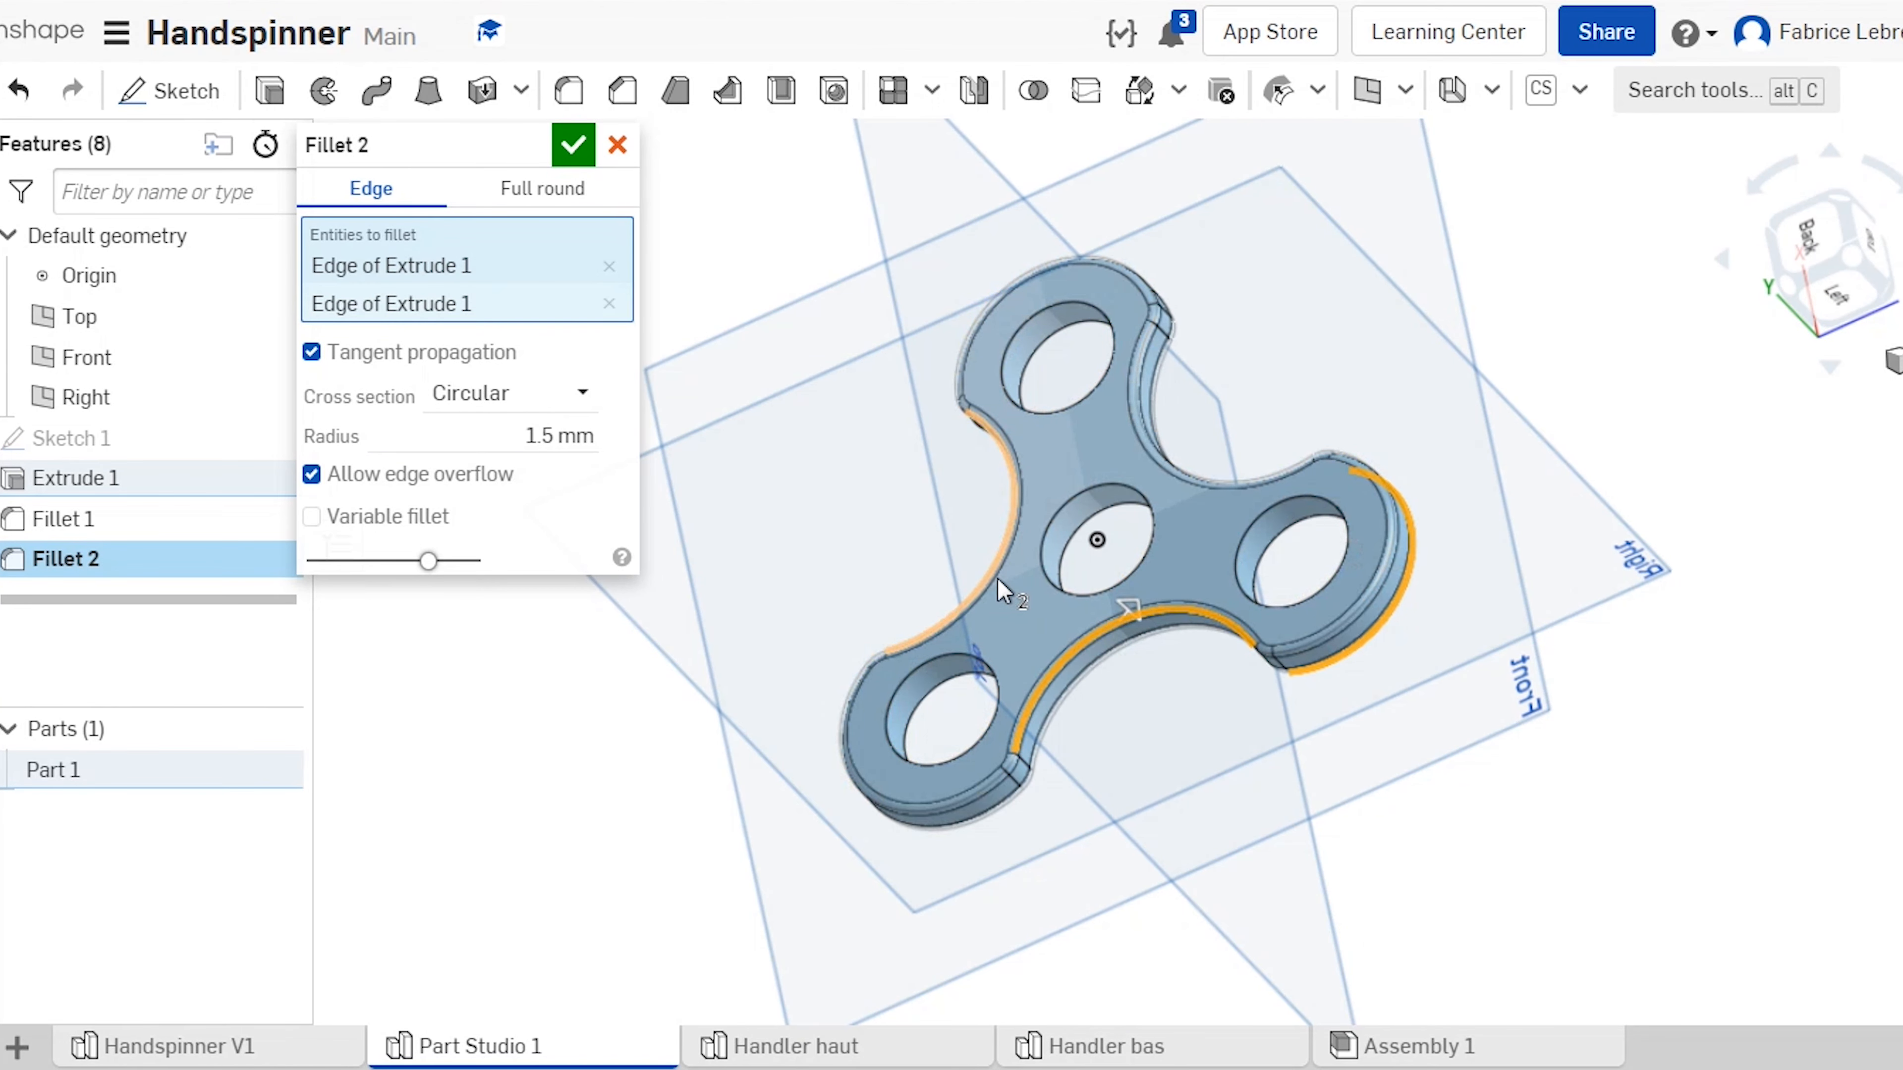
right_drag(1368, 807, 1432, 364)
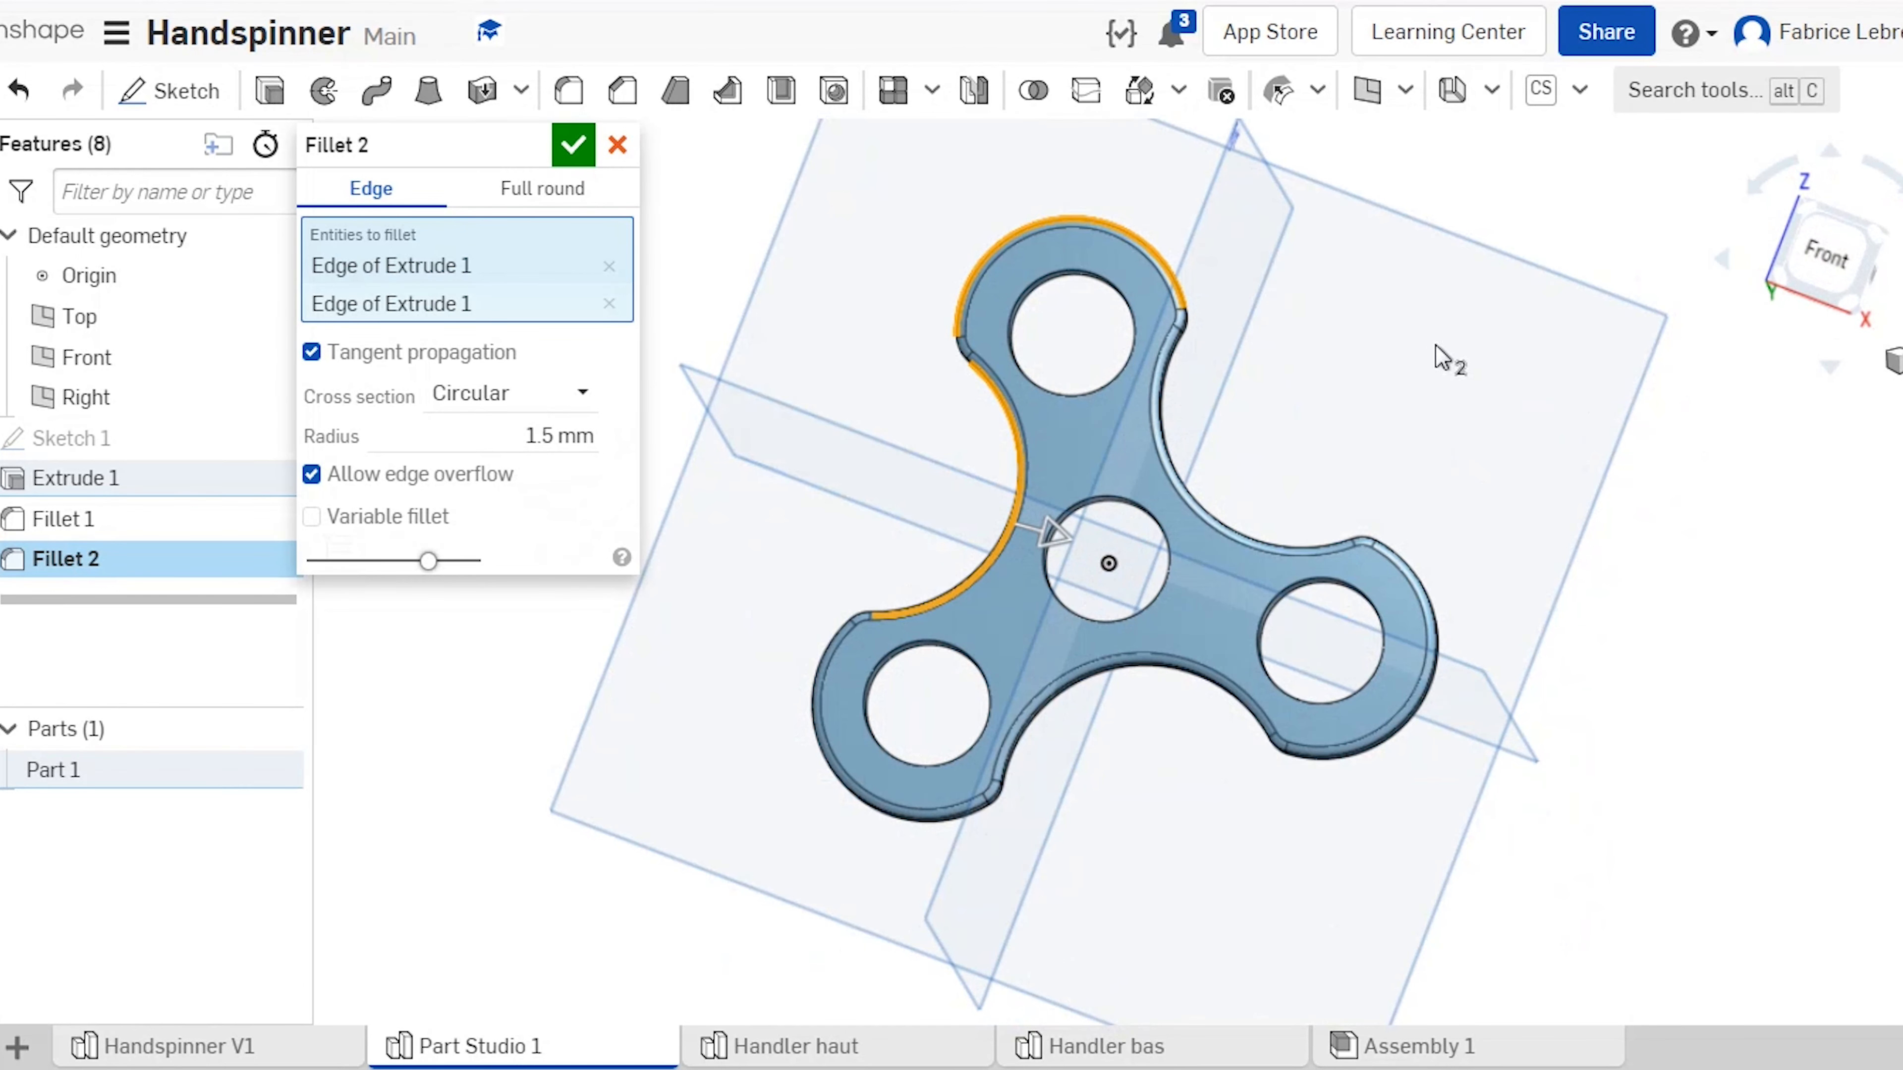
click(1799, 266)
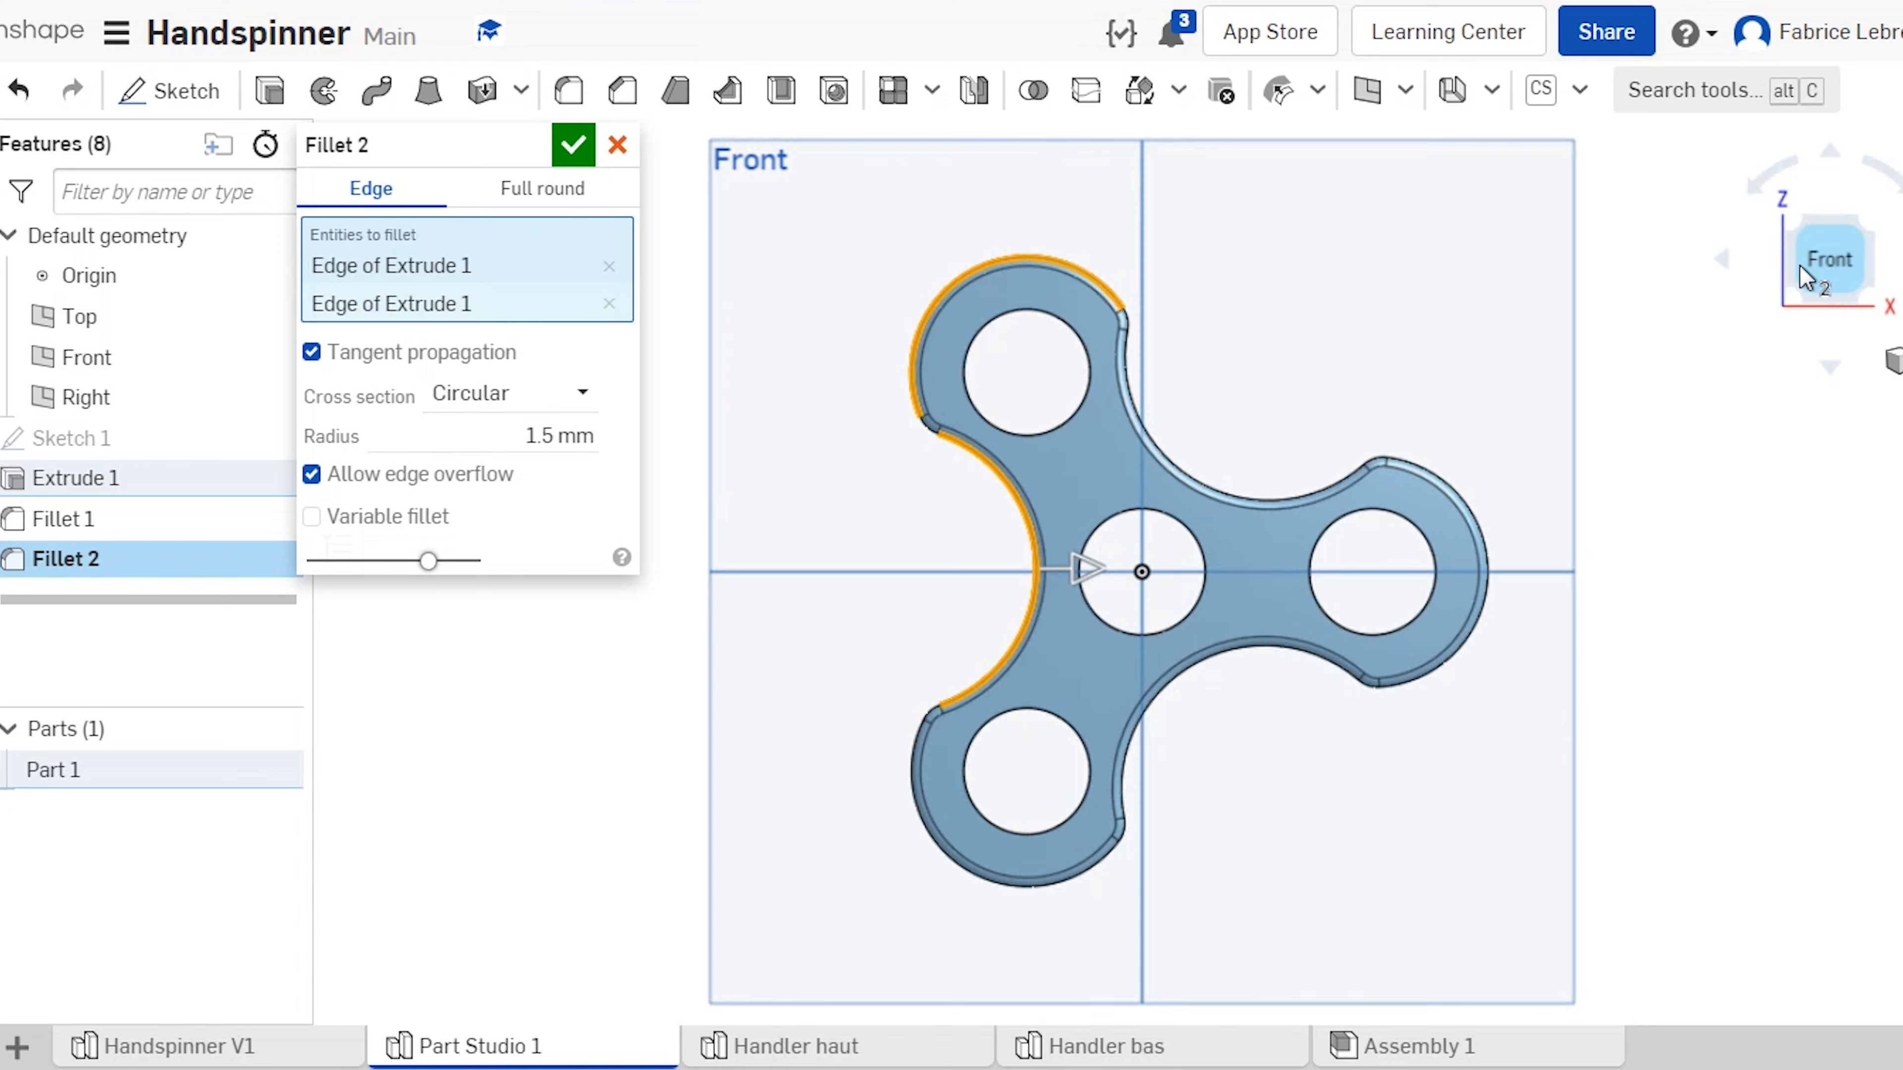
click(574, 146)
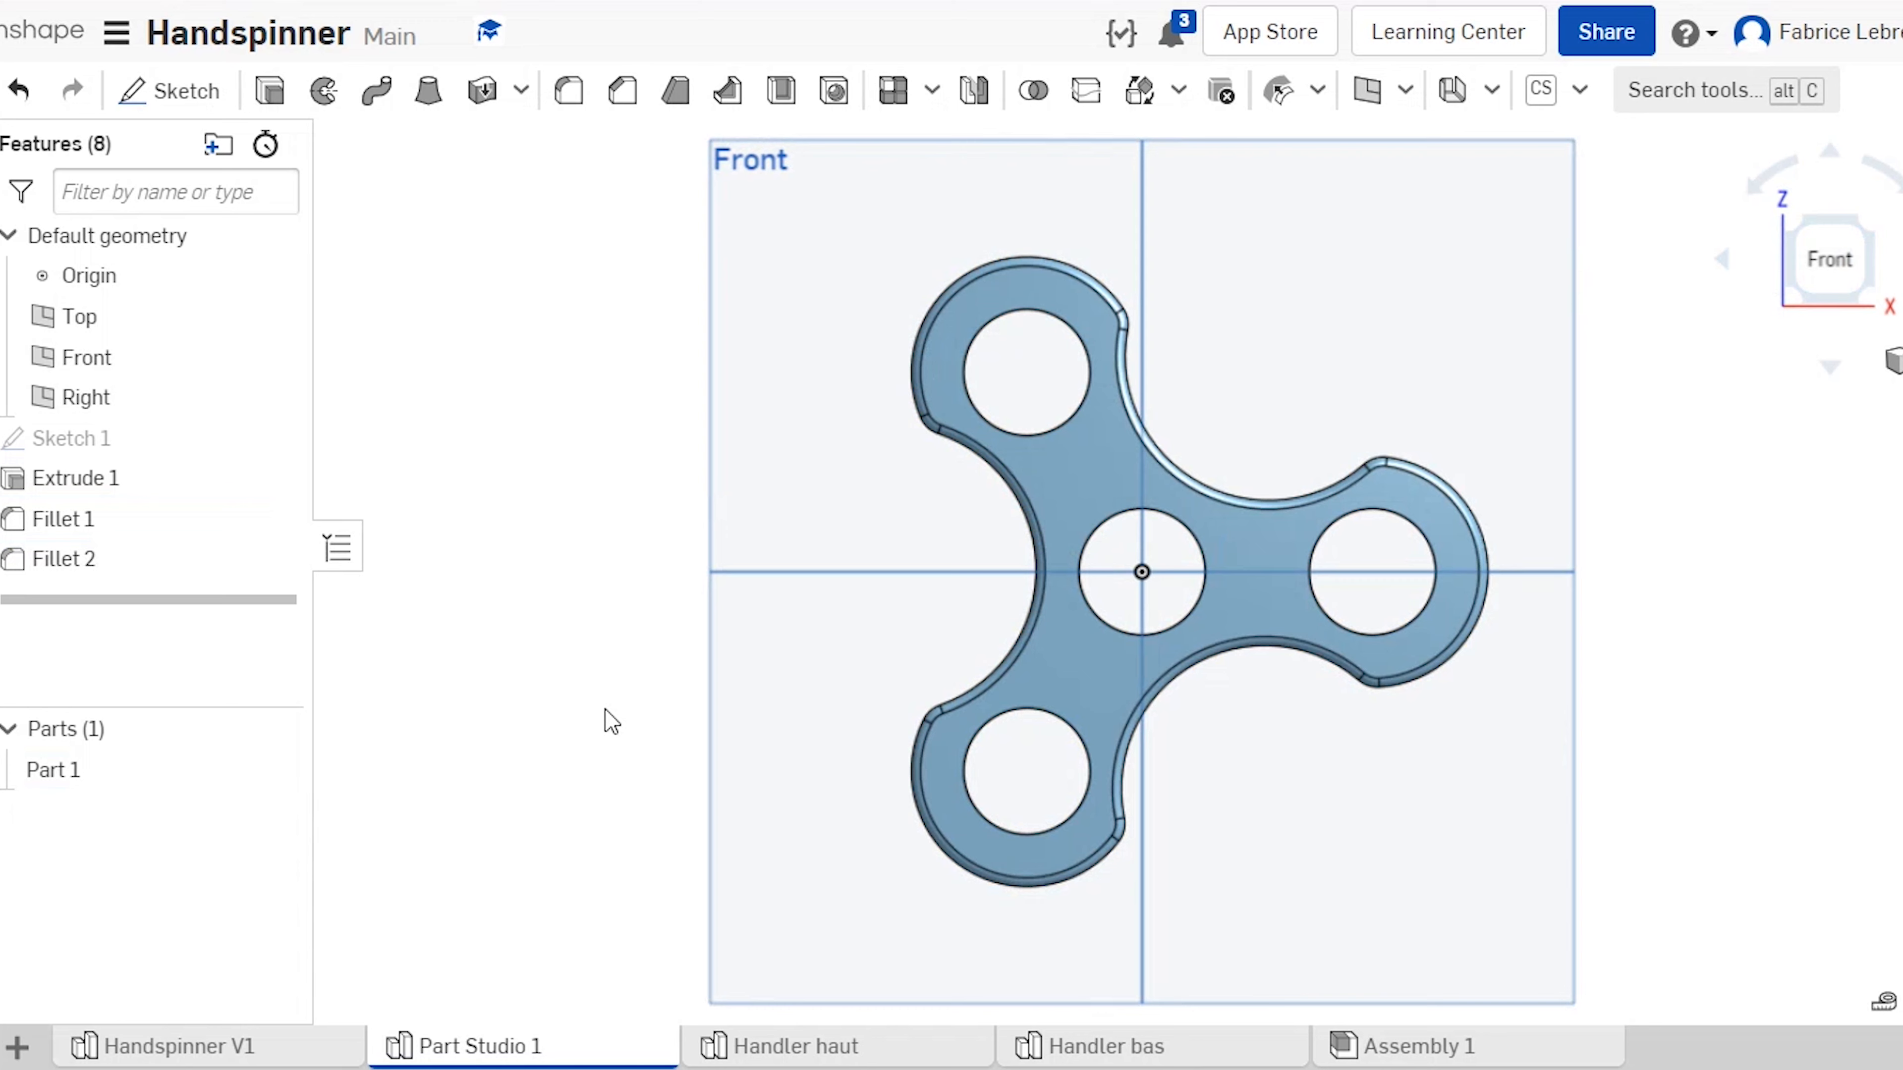
Step: Fillet the rims of the three outer holes on both faces with a 1 mm radius, leaving out the centre hole
click(587, 98)
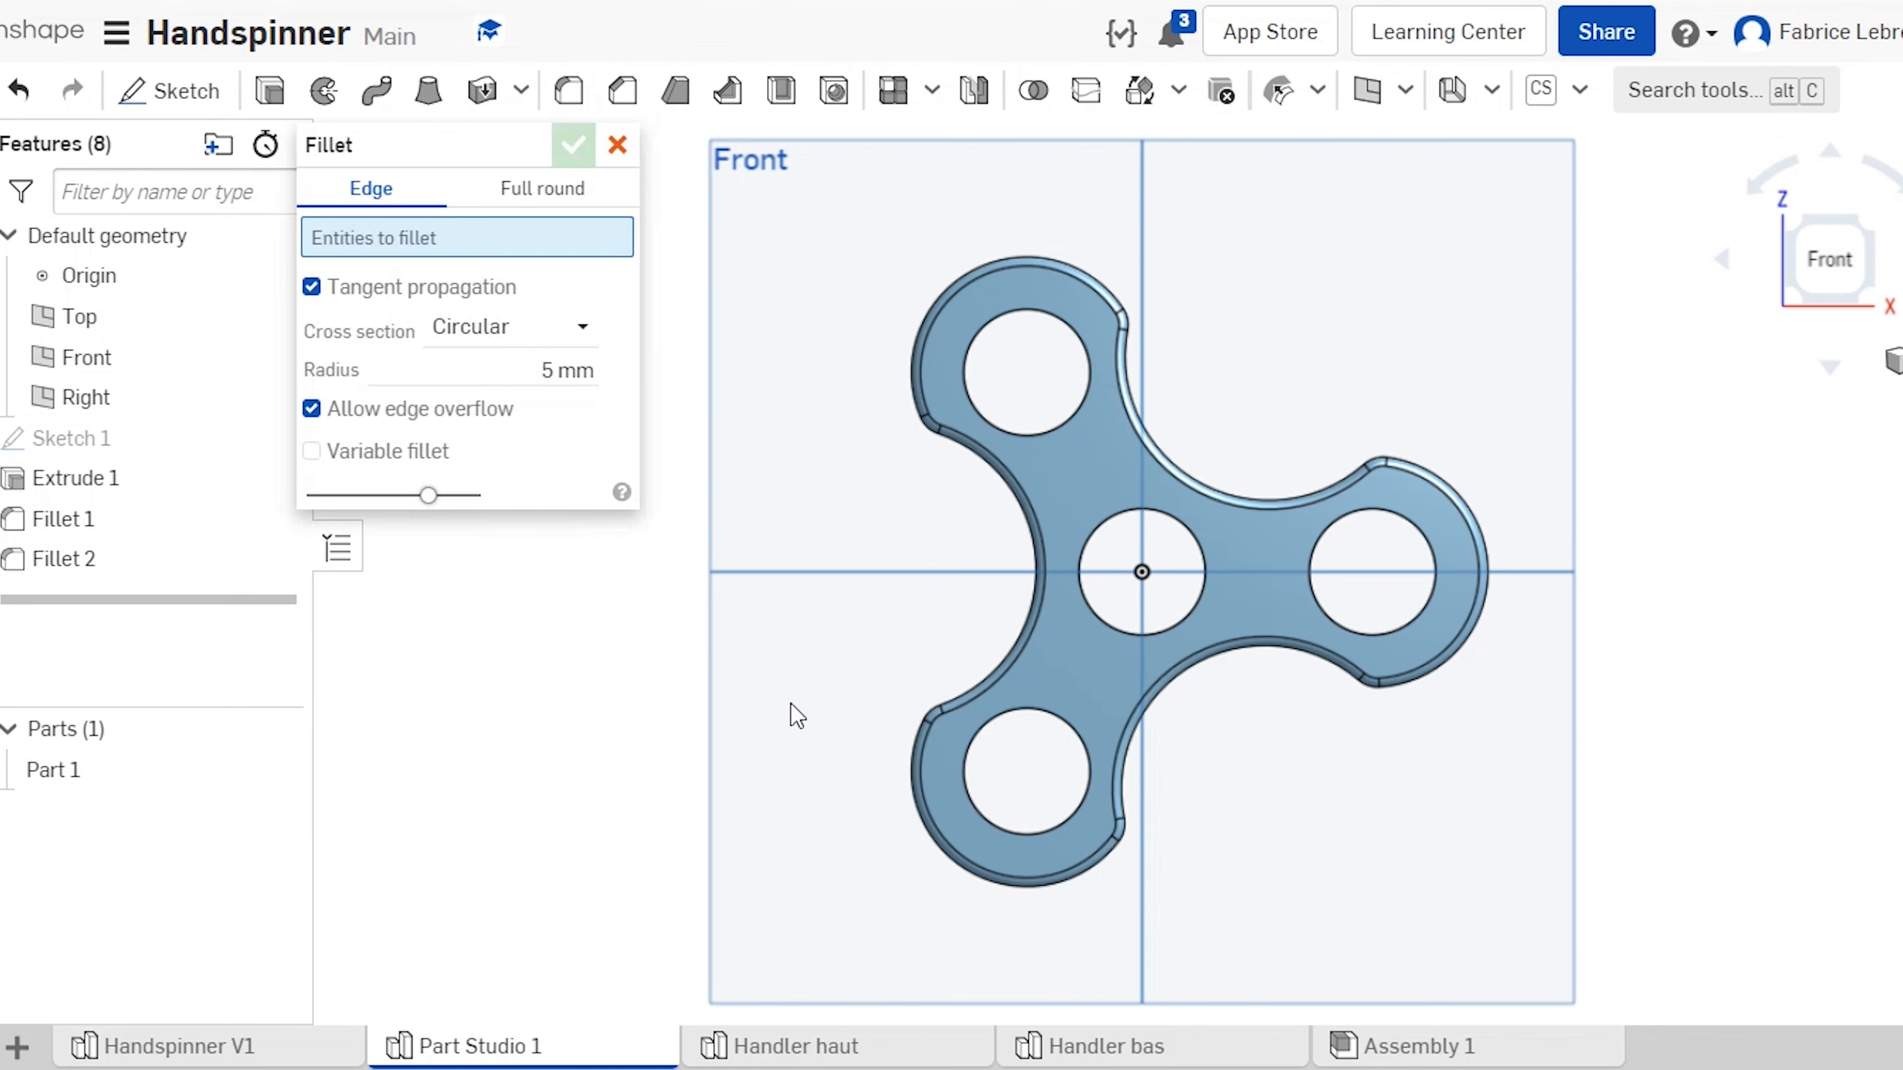
click(971, 791)
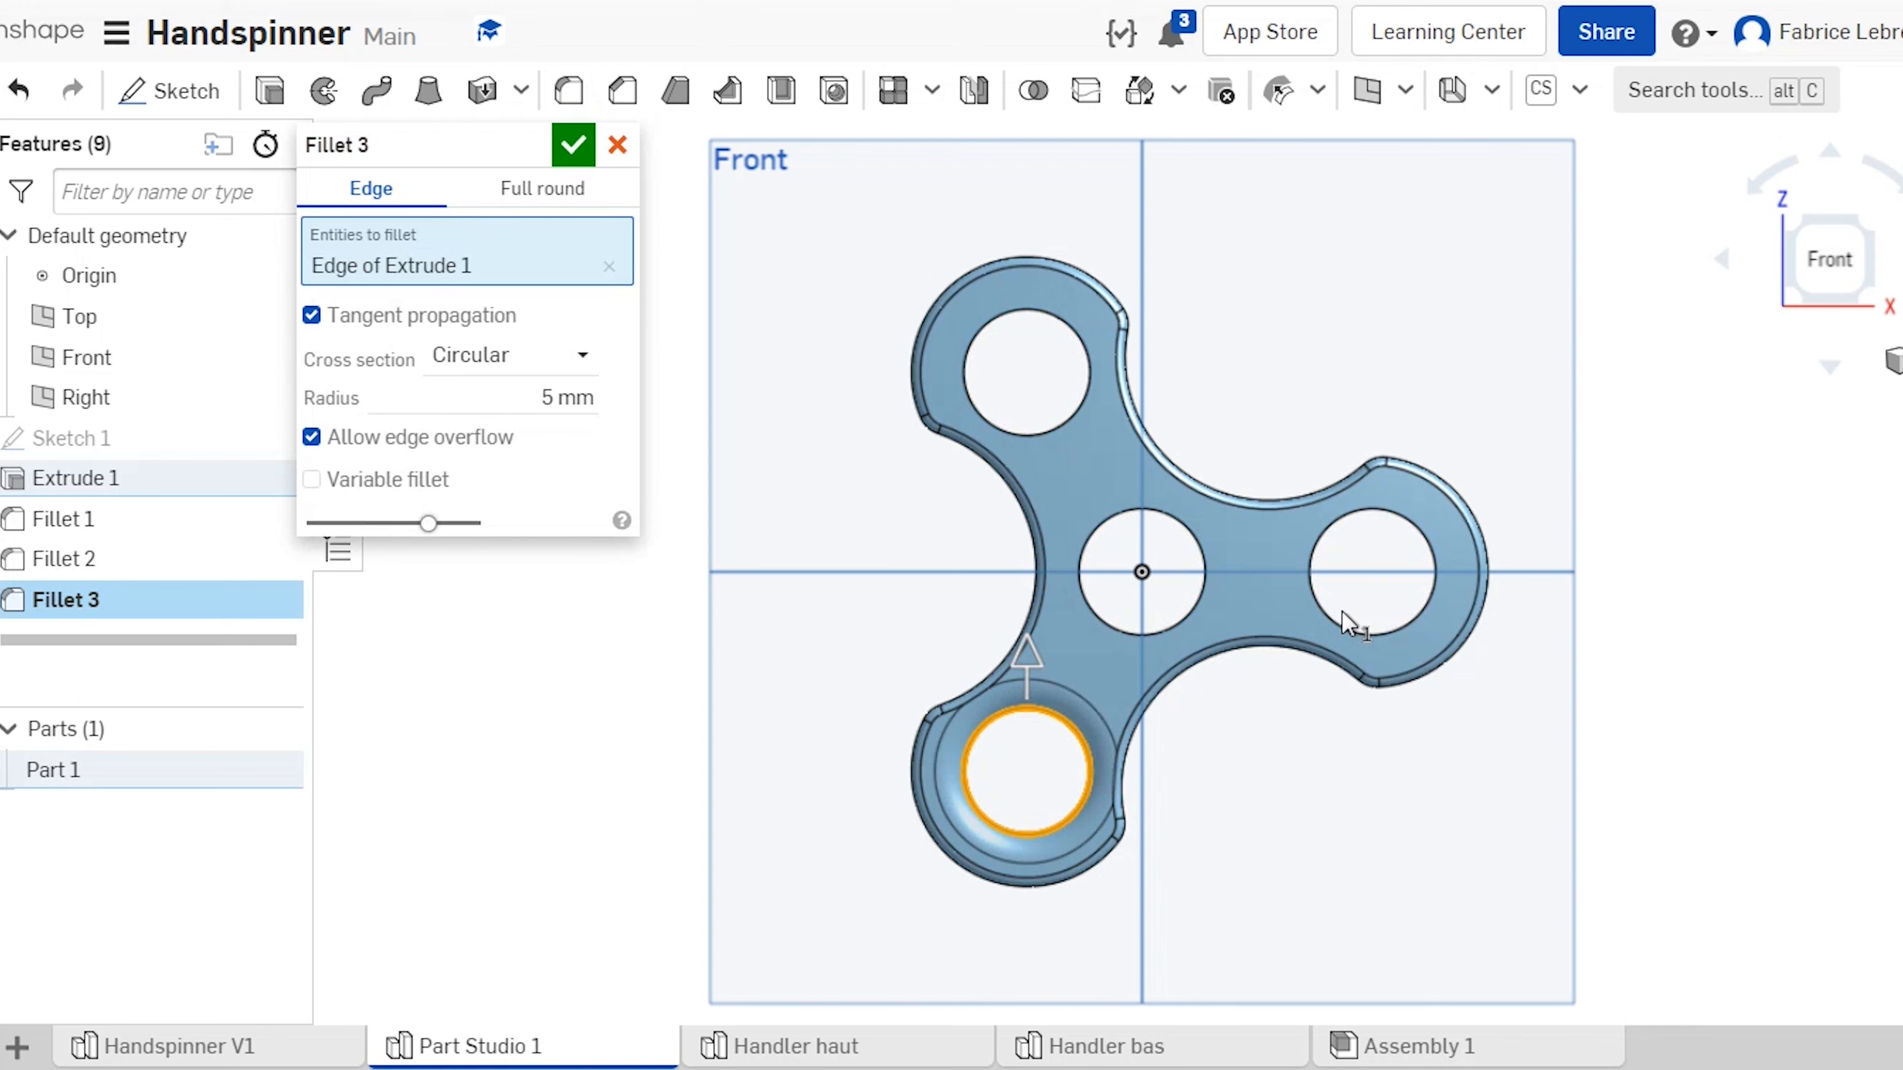
click(1347, 626)
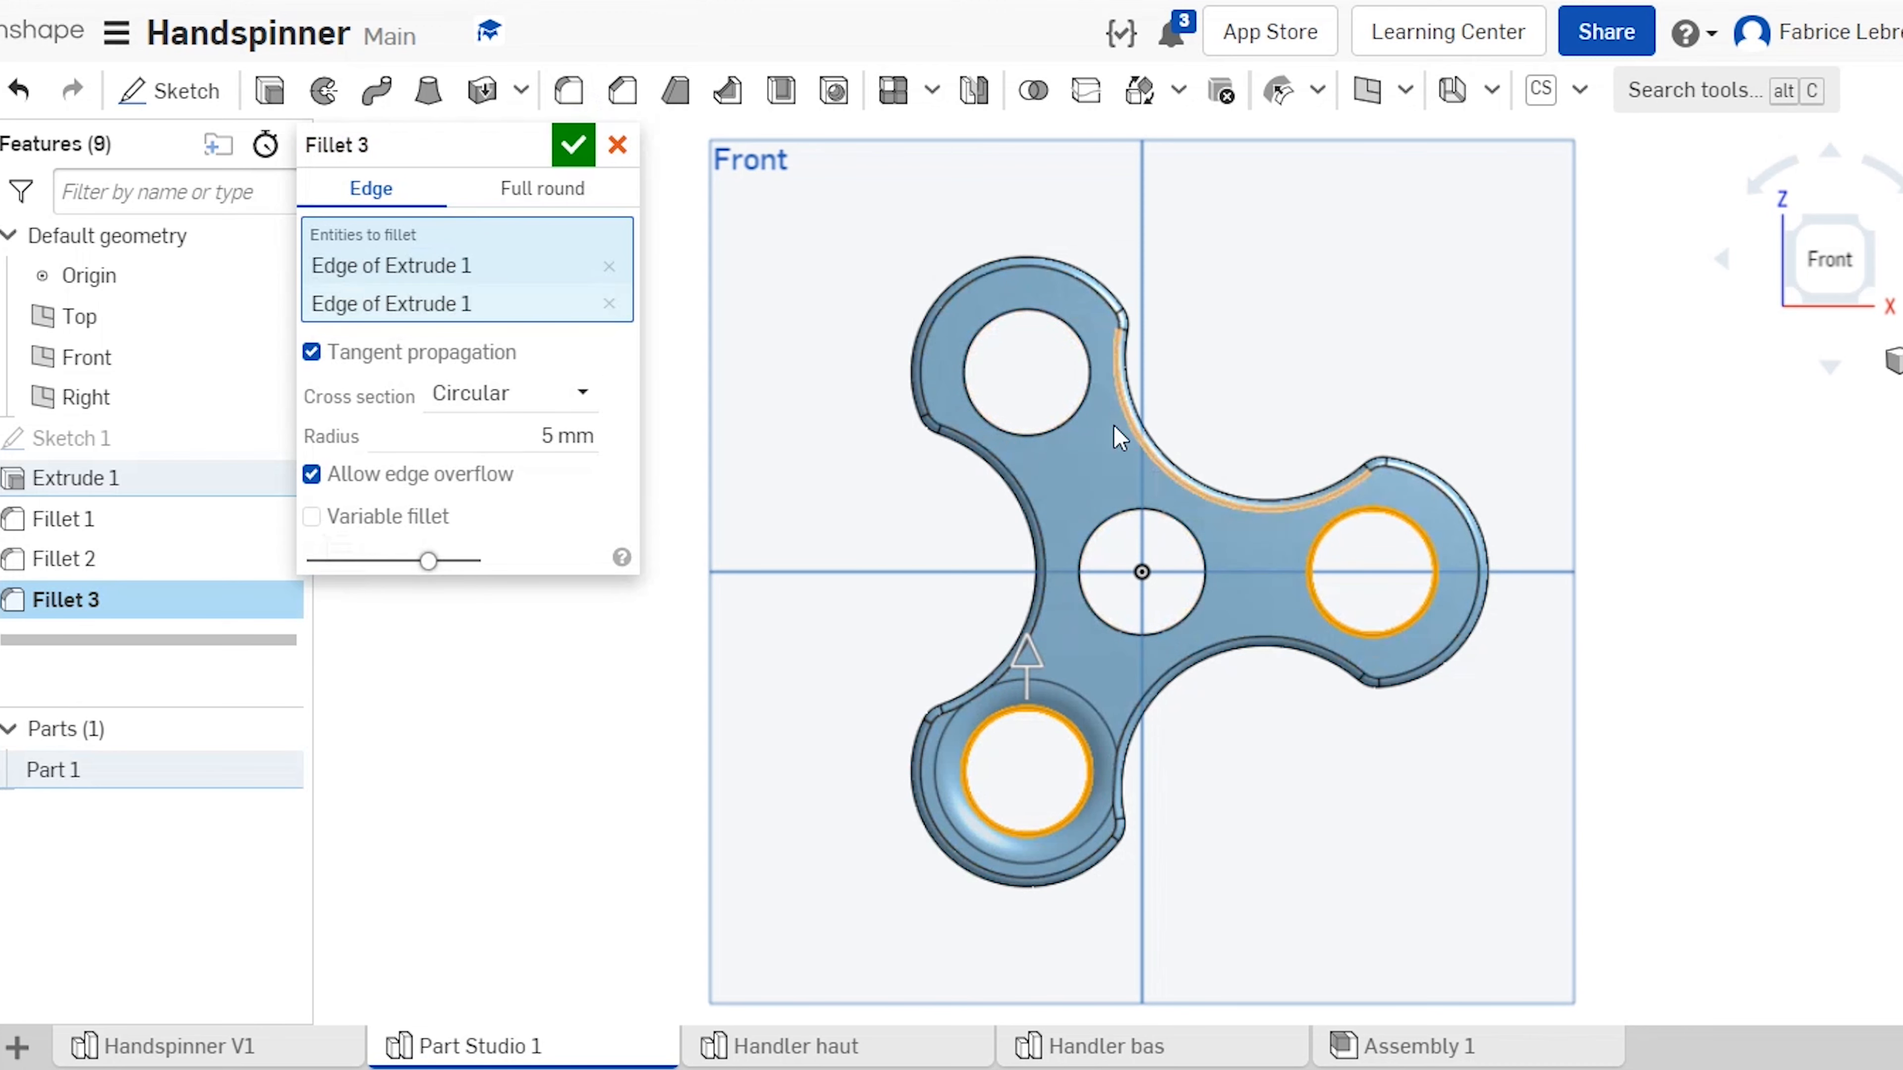
click(1079, 433)
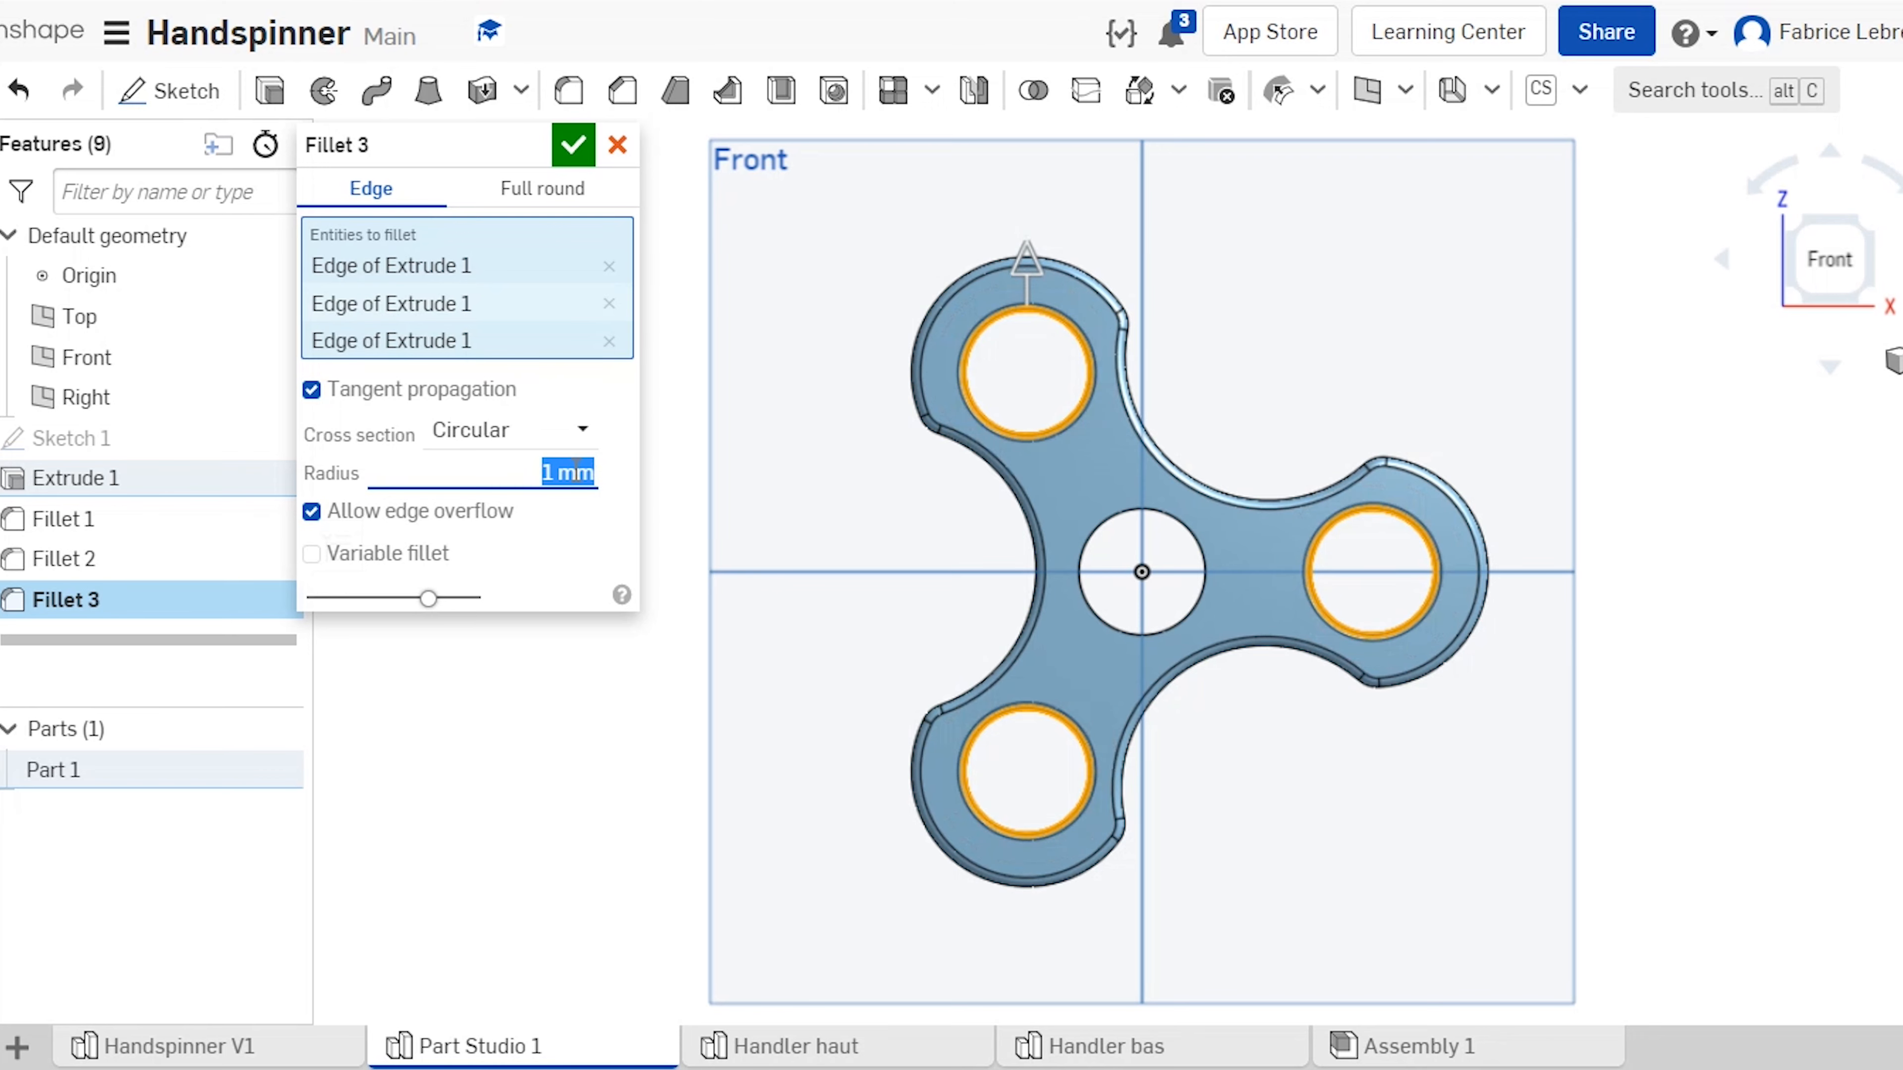
scroll(1148, 798, up, 5)
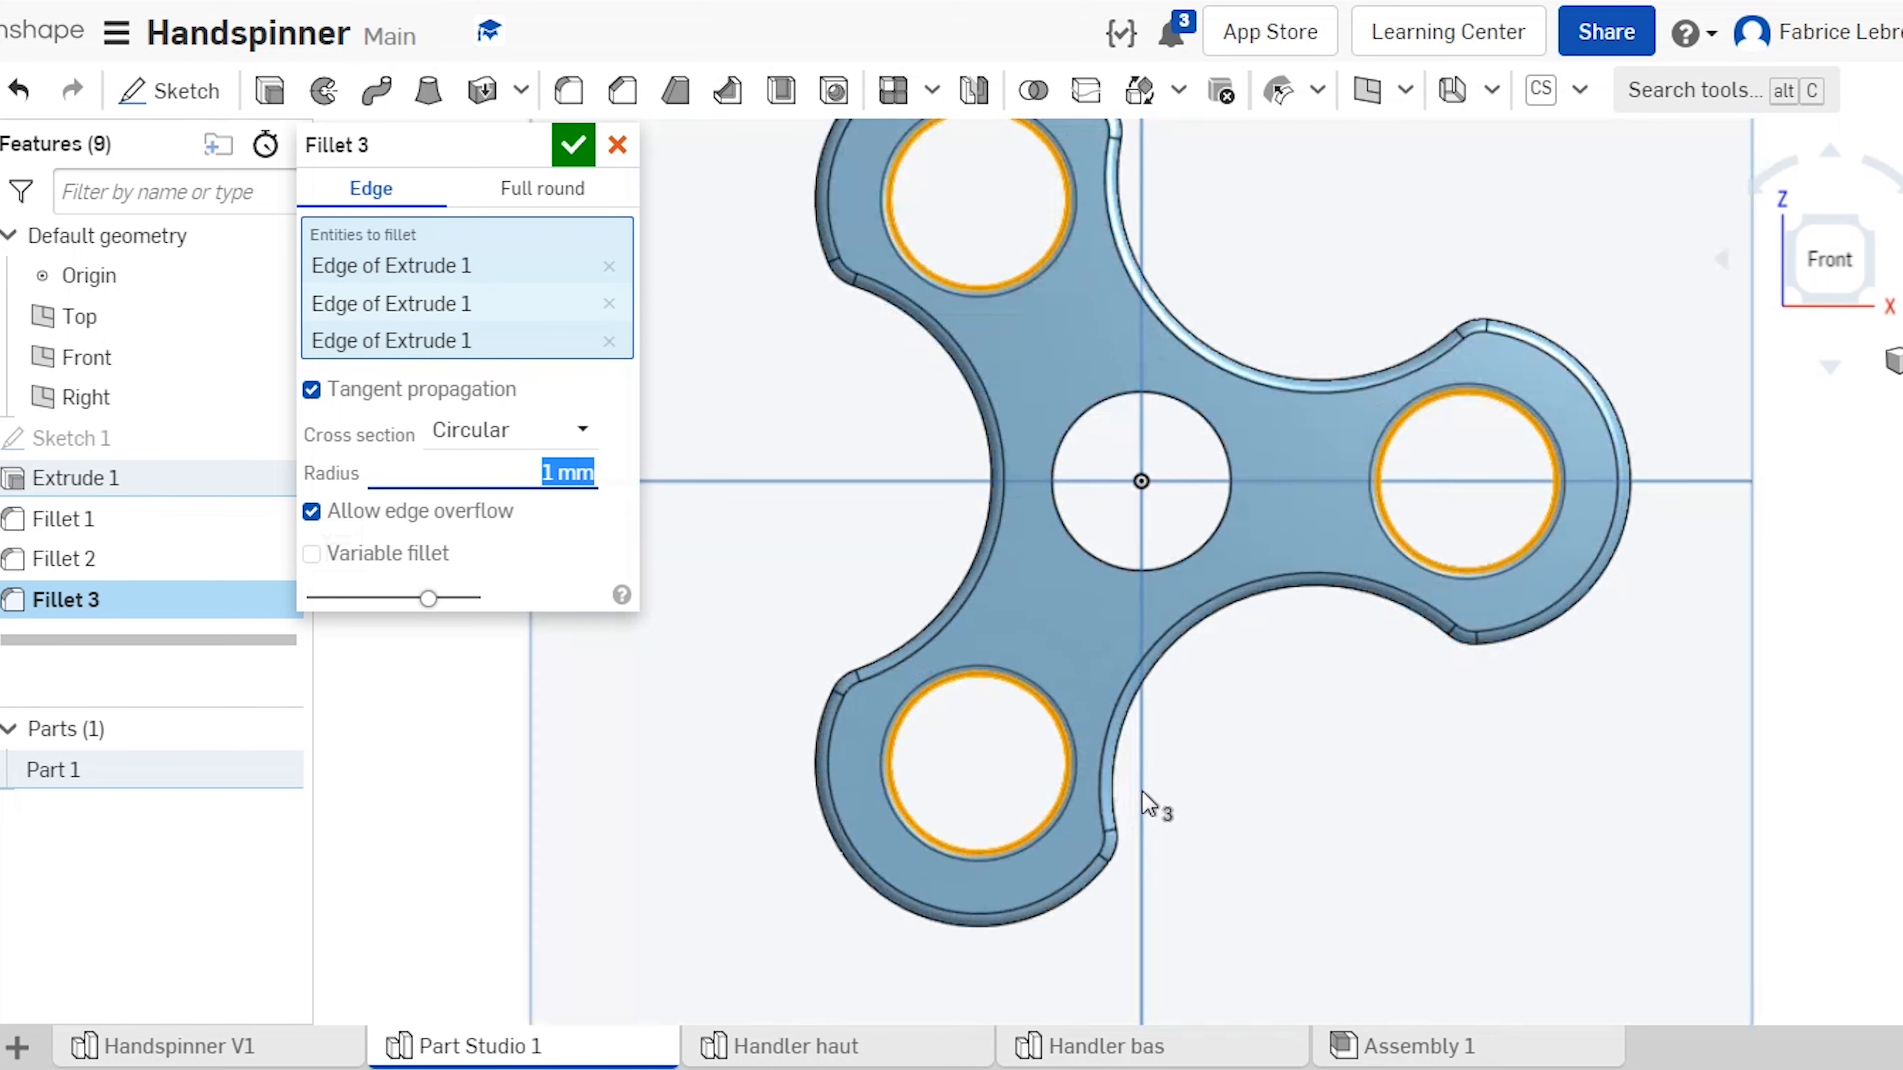
right_drag(1278, 825, 1193, 591)
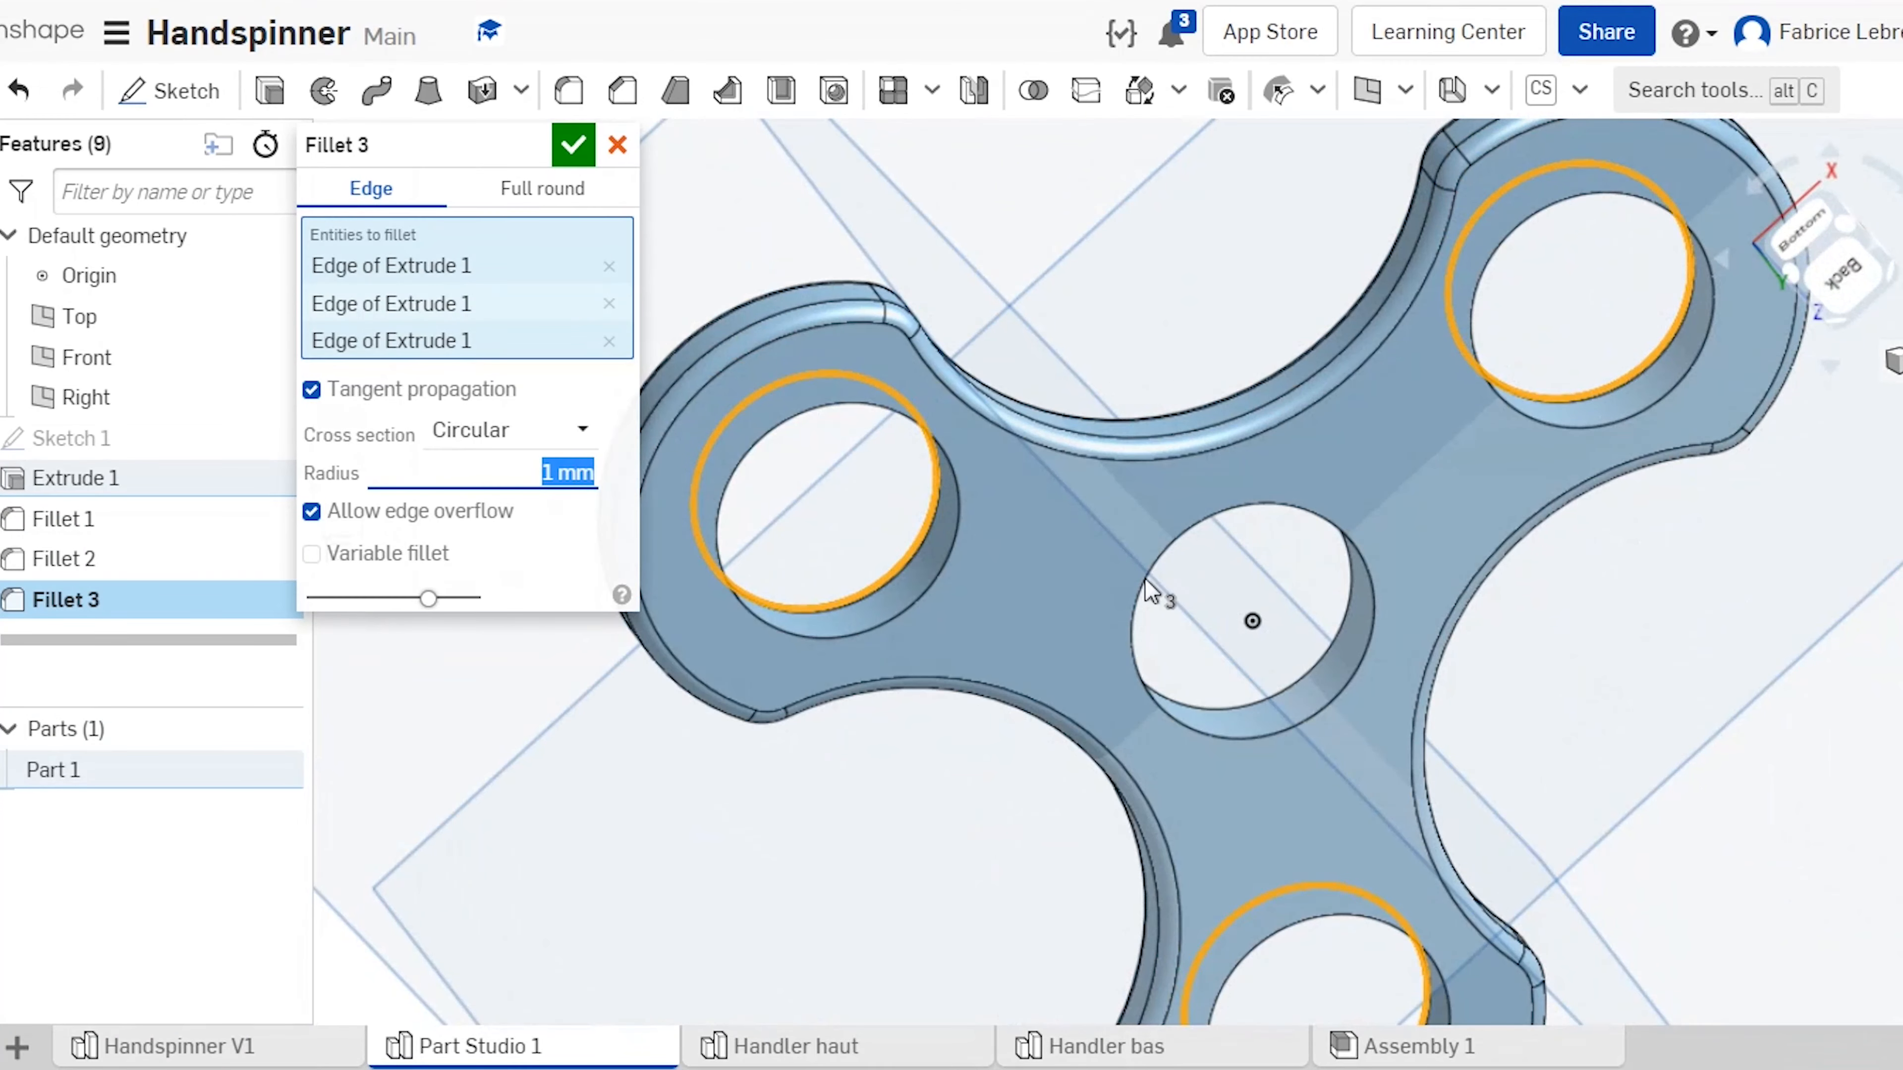
click(953, 556)
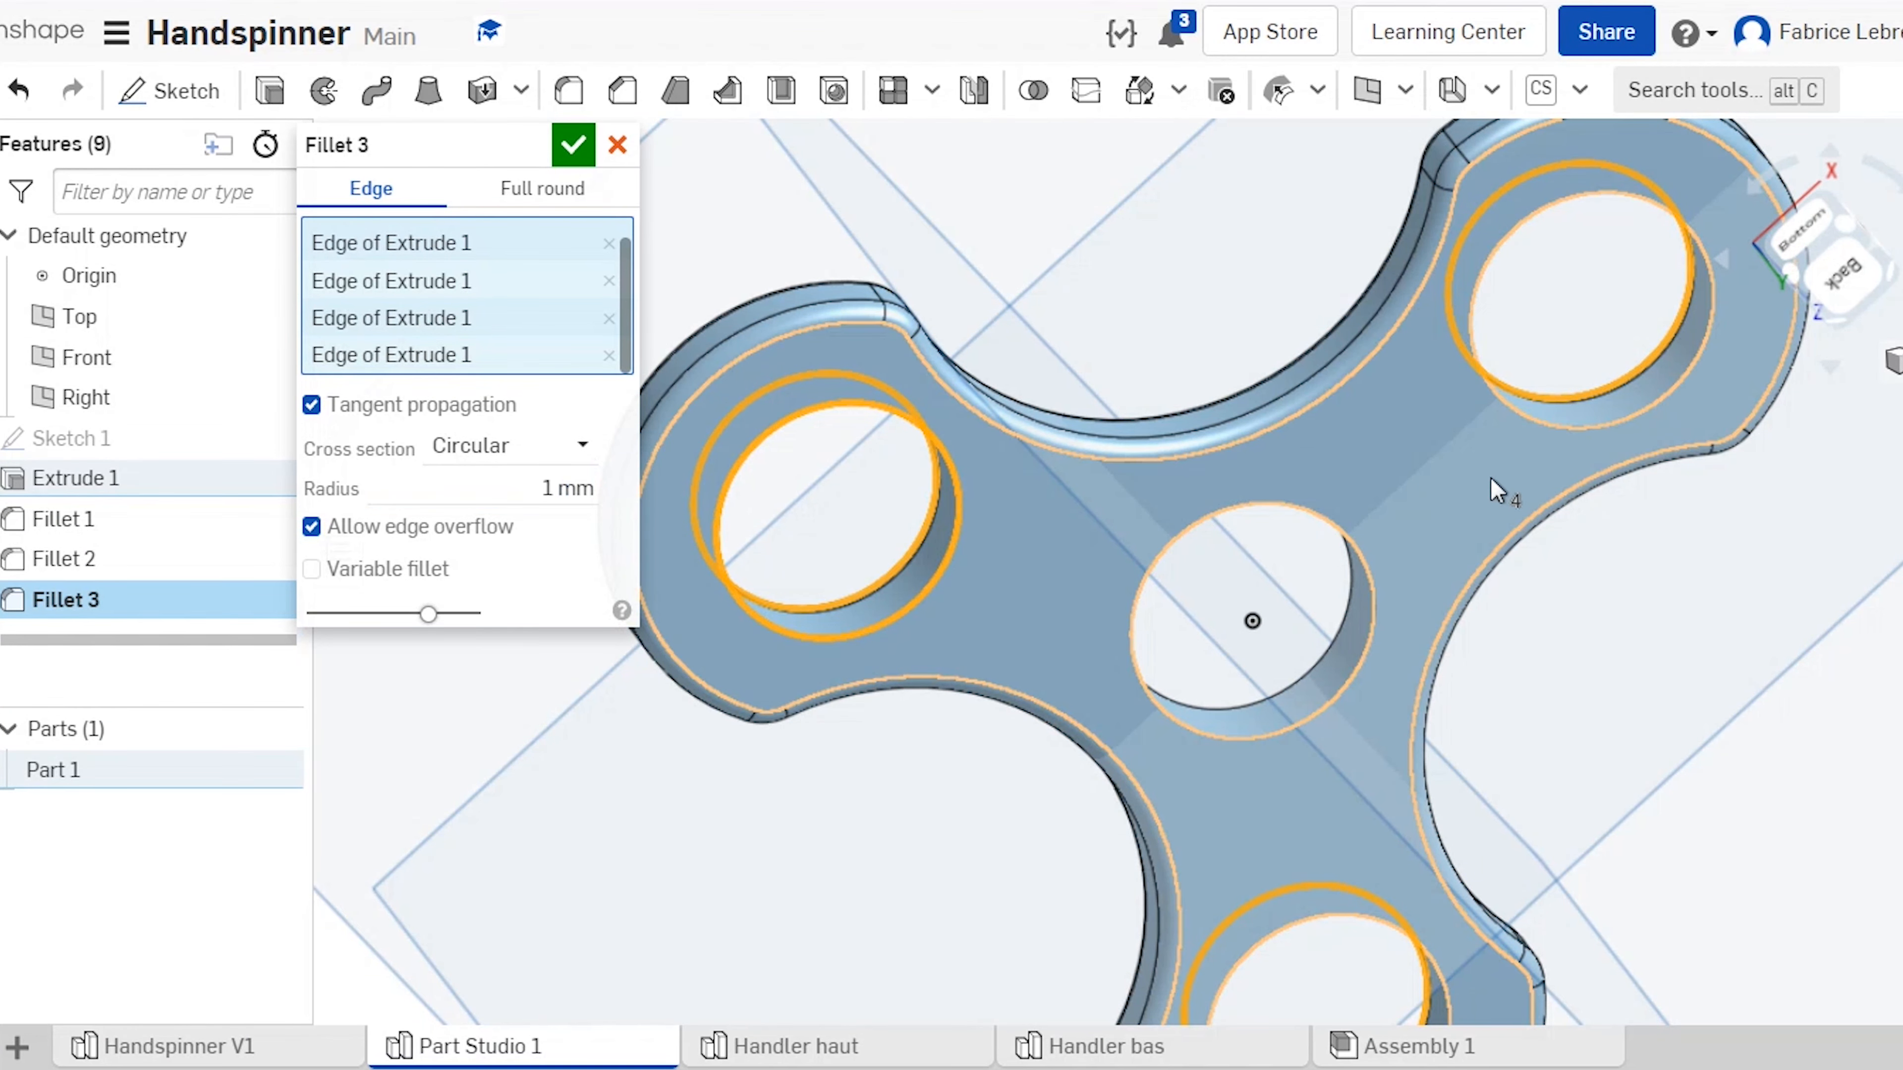
right_drag(1572, 445, 1686, 828)
click(1416, 808)
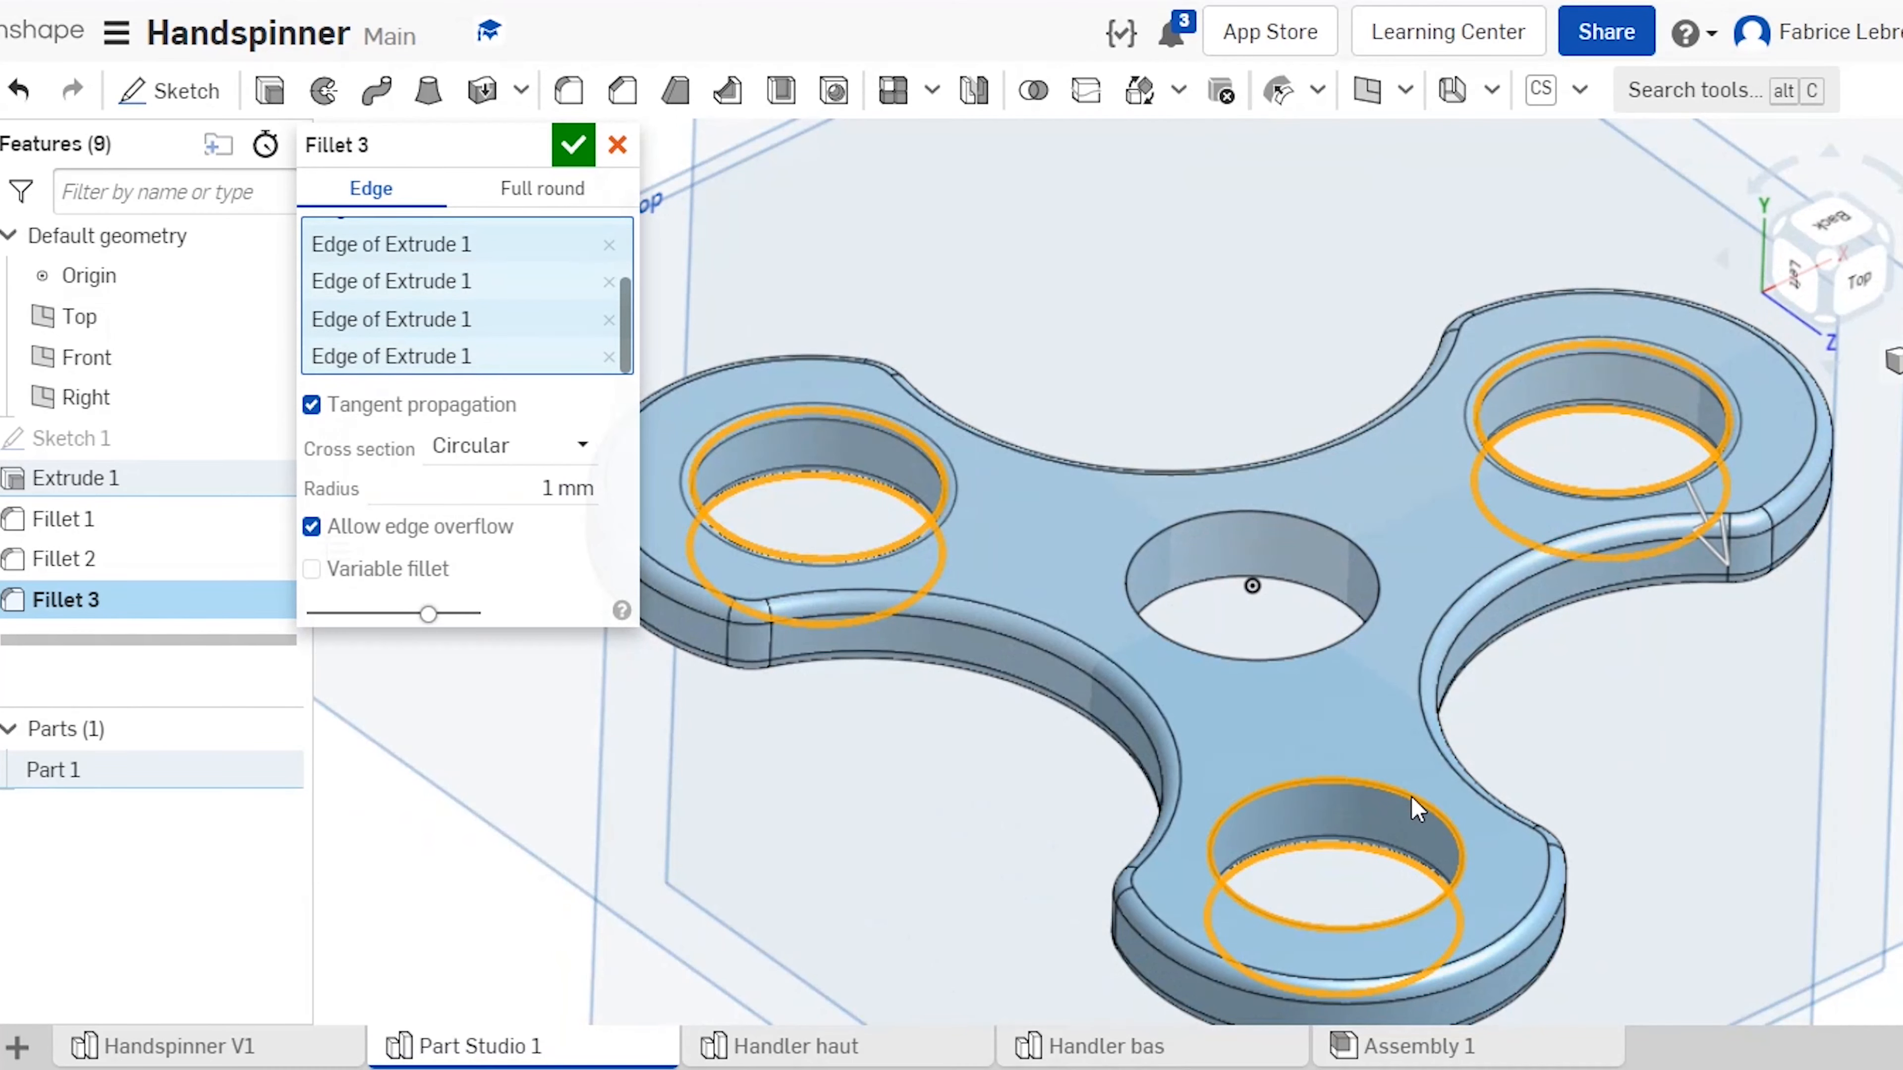
right_drag(1626, 753, 1821, 685)
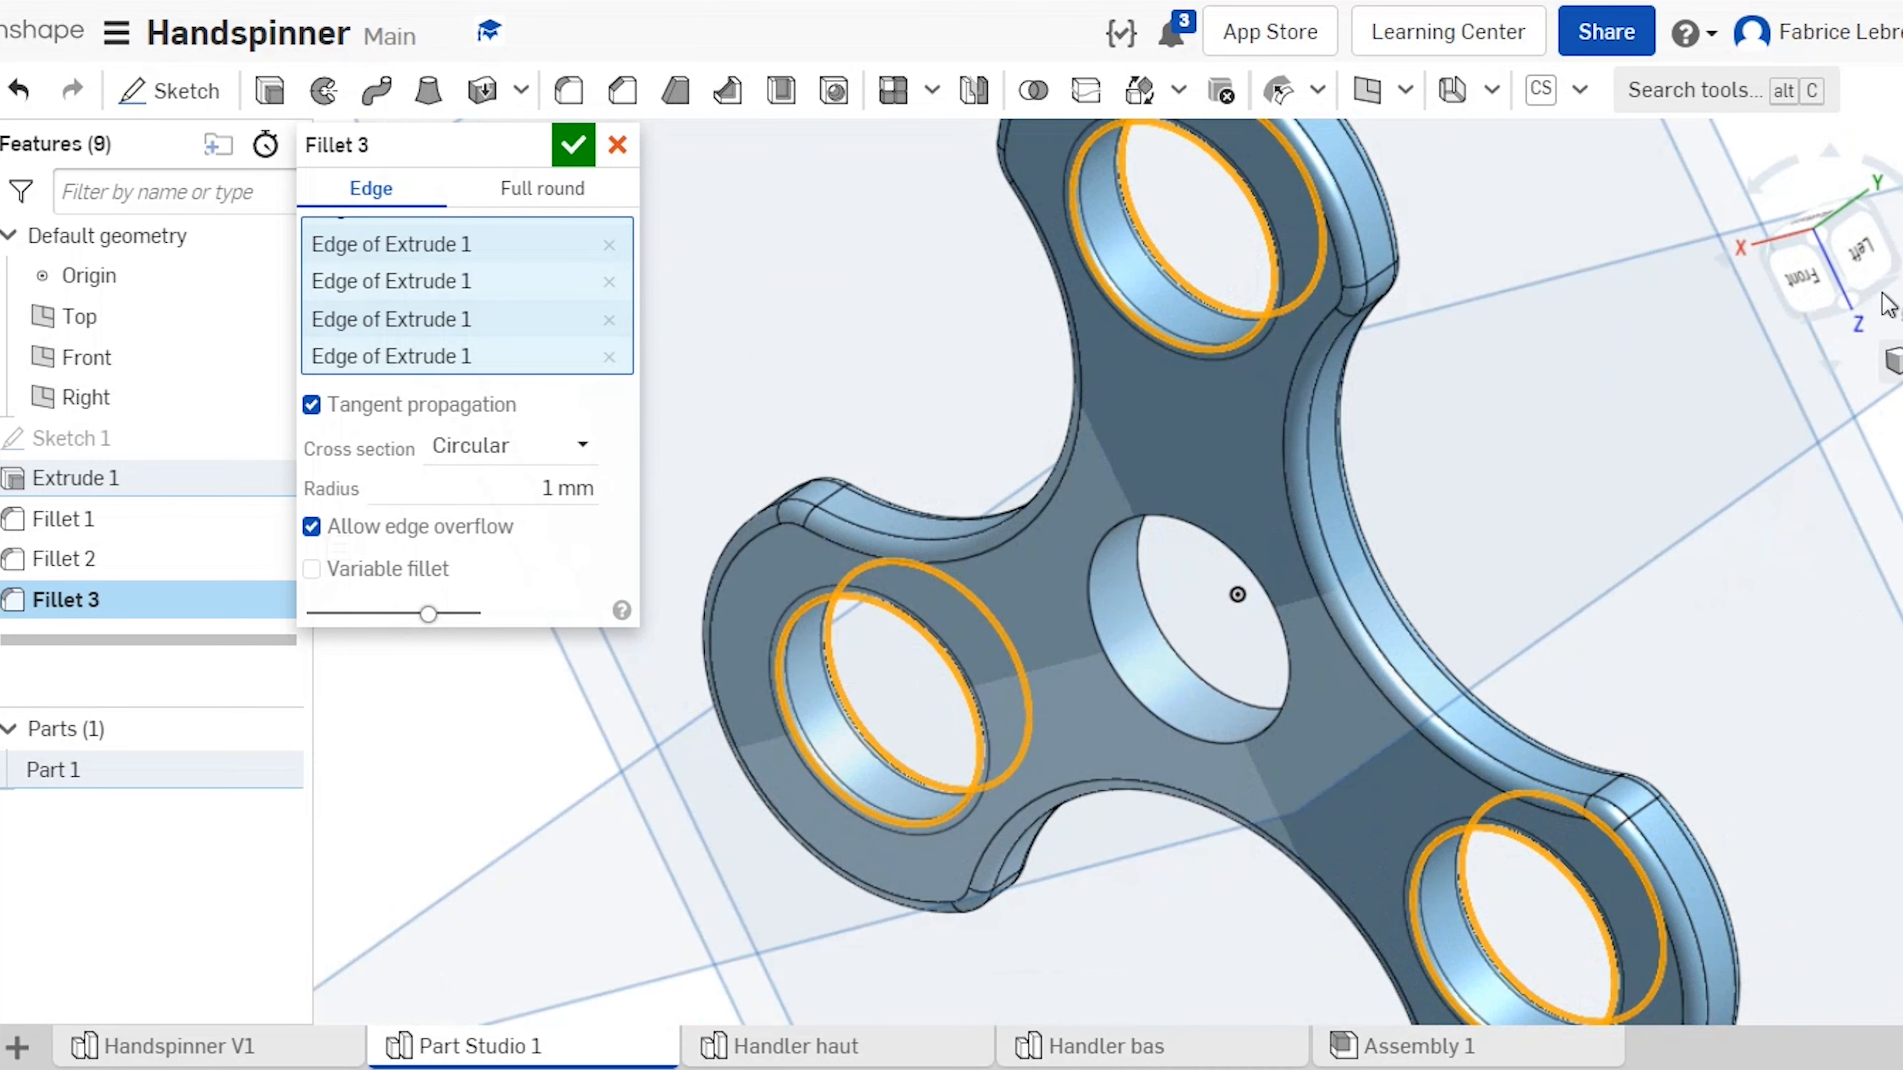
click(1809, 285)
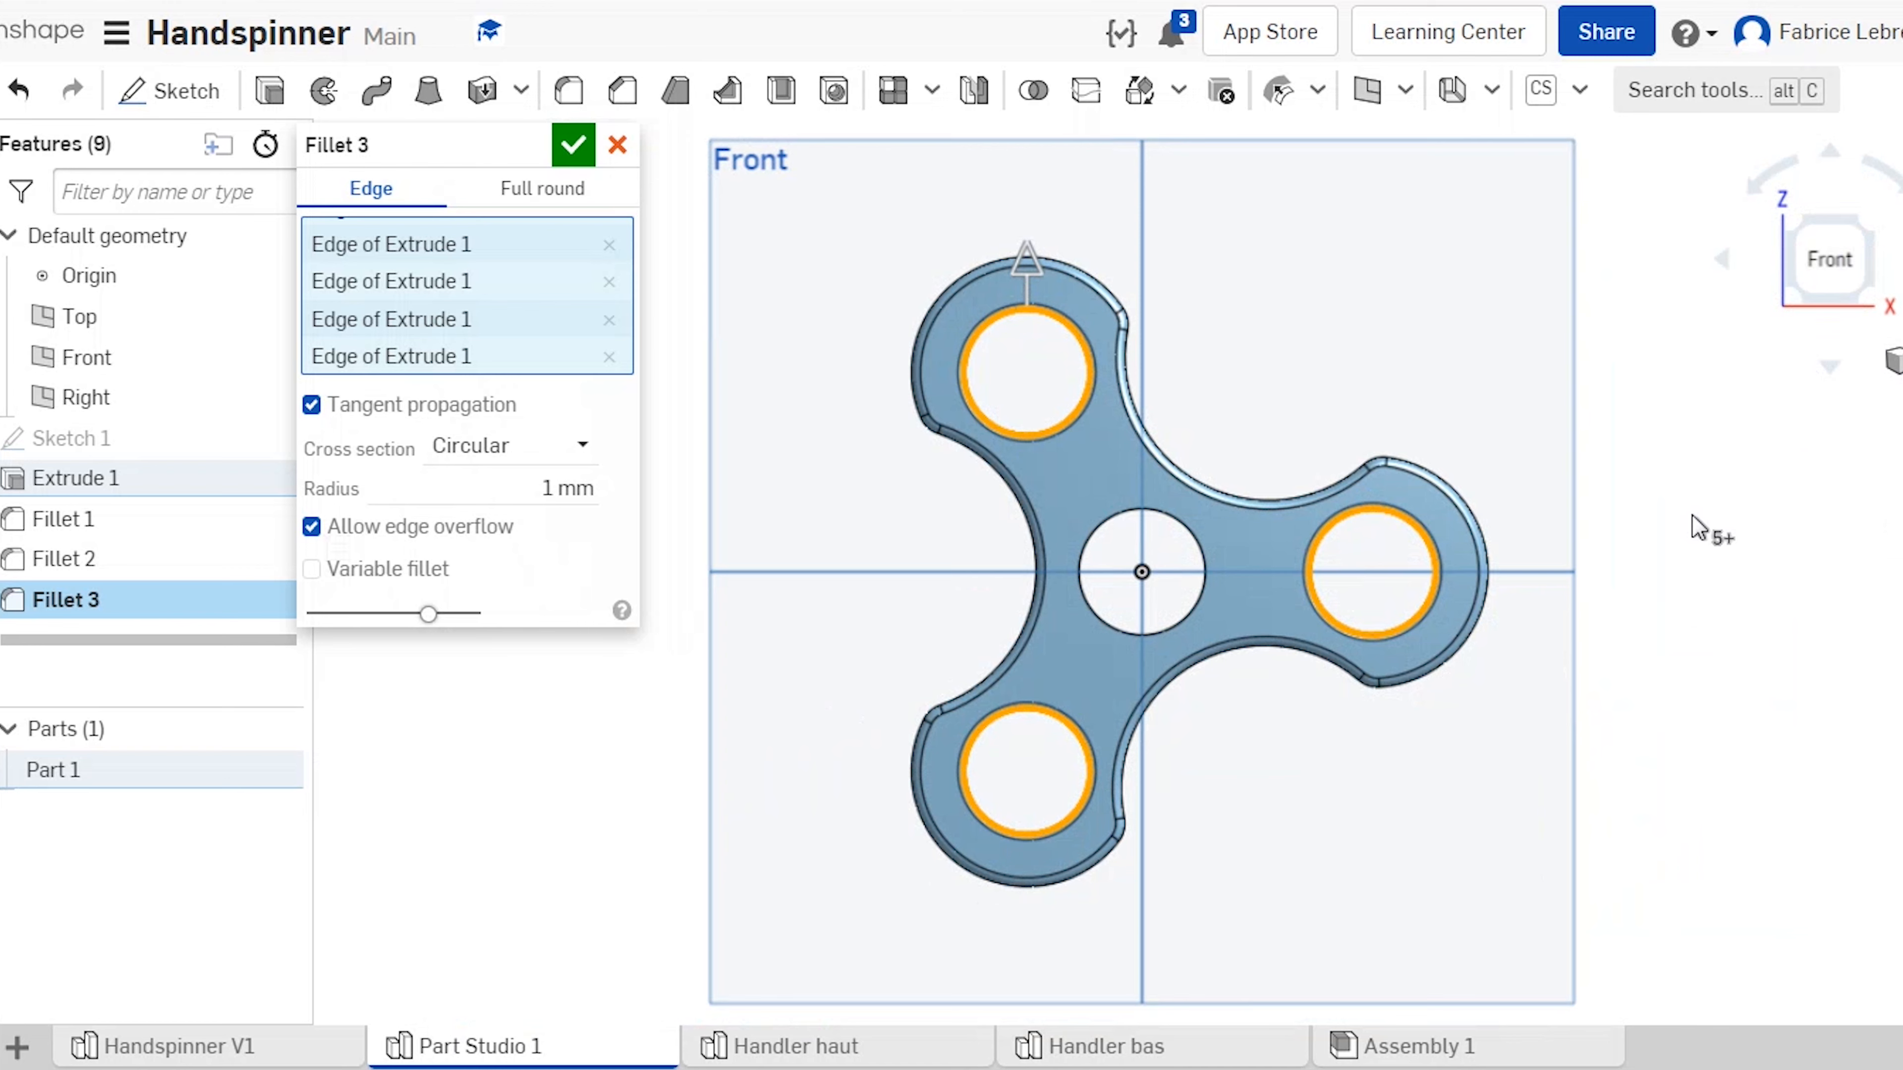
click(580, 156)
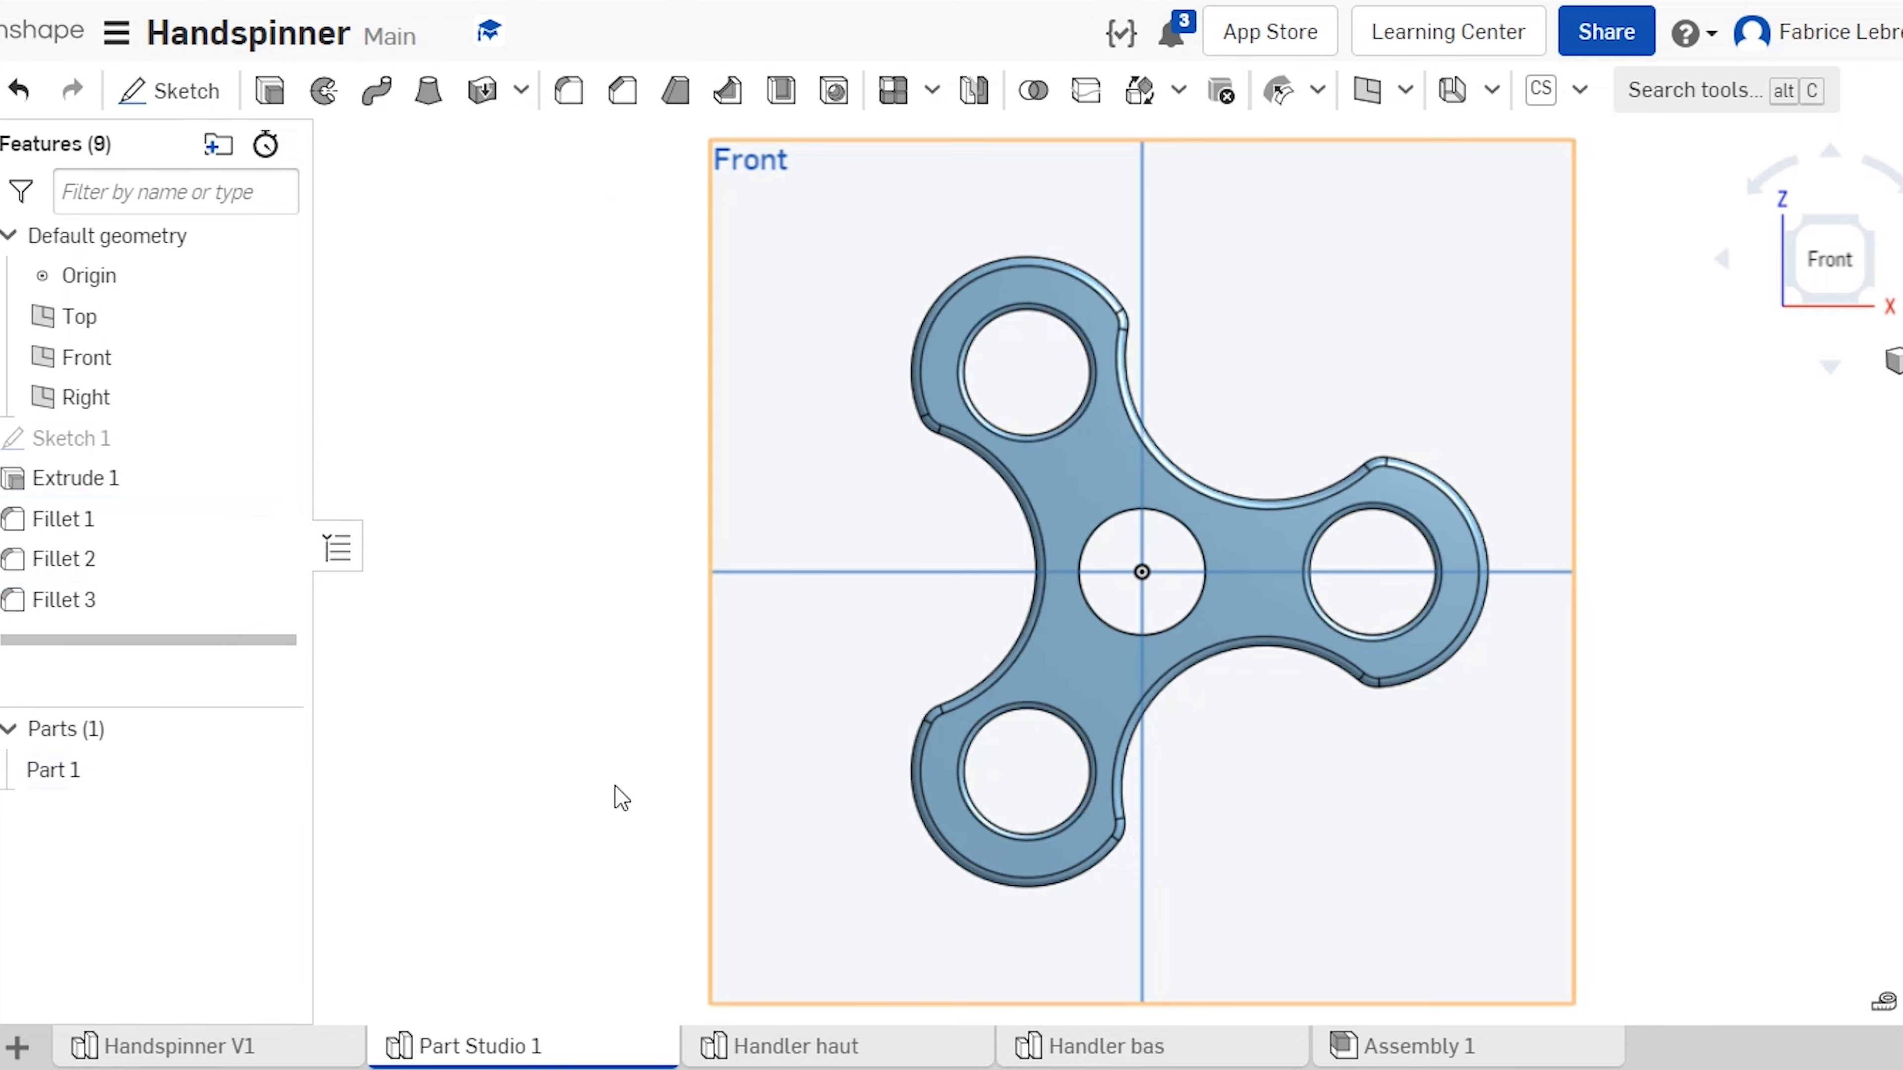
Step: Change the appearance of the spinner part to red (FF0000) and inspect the recoloured part
click(92, 799)
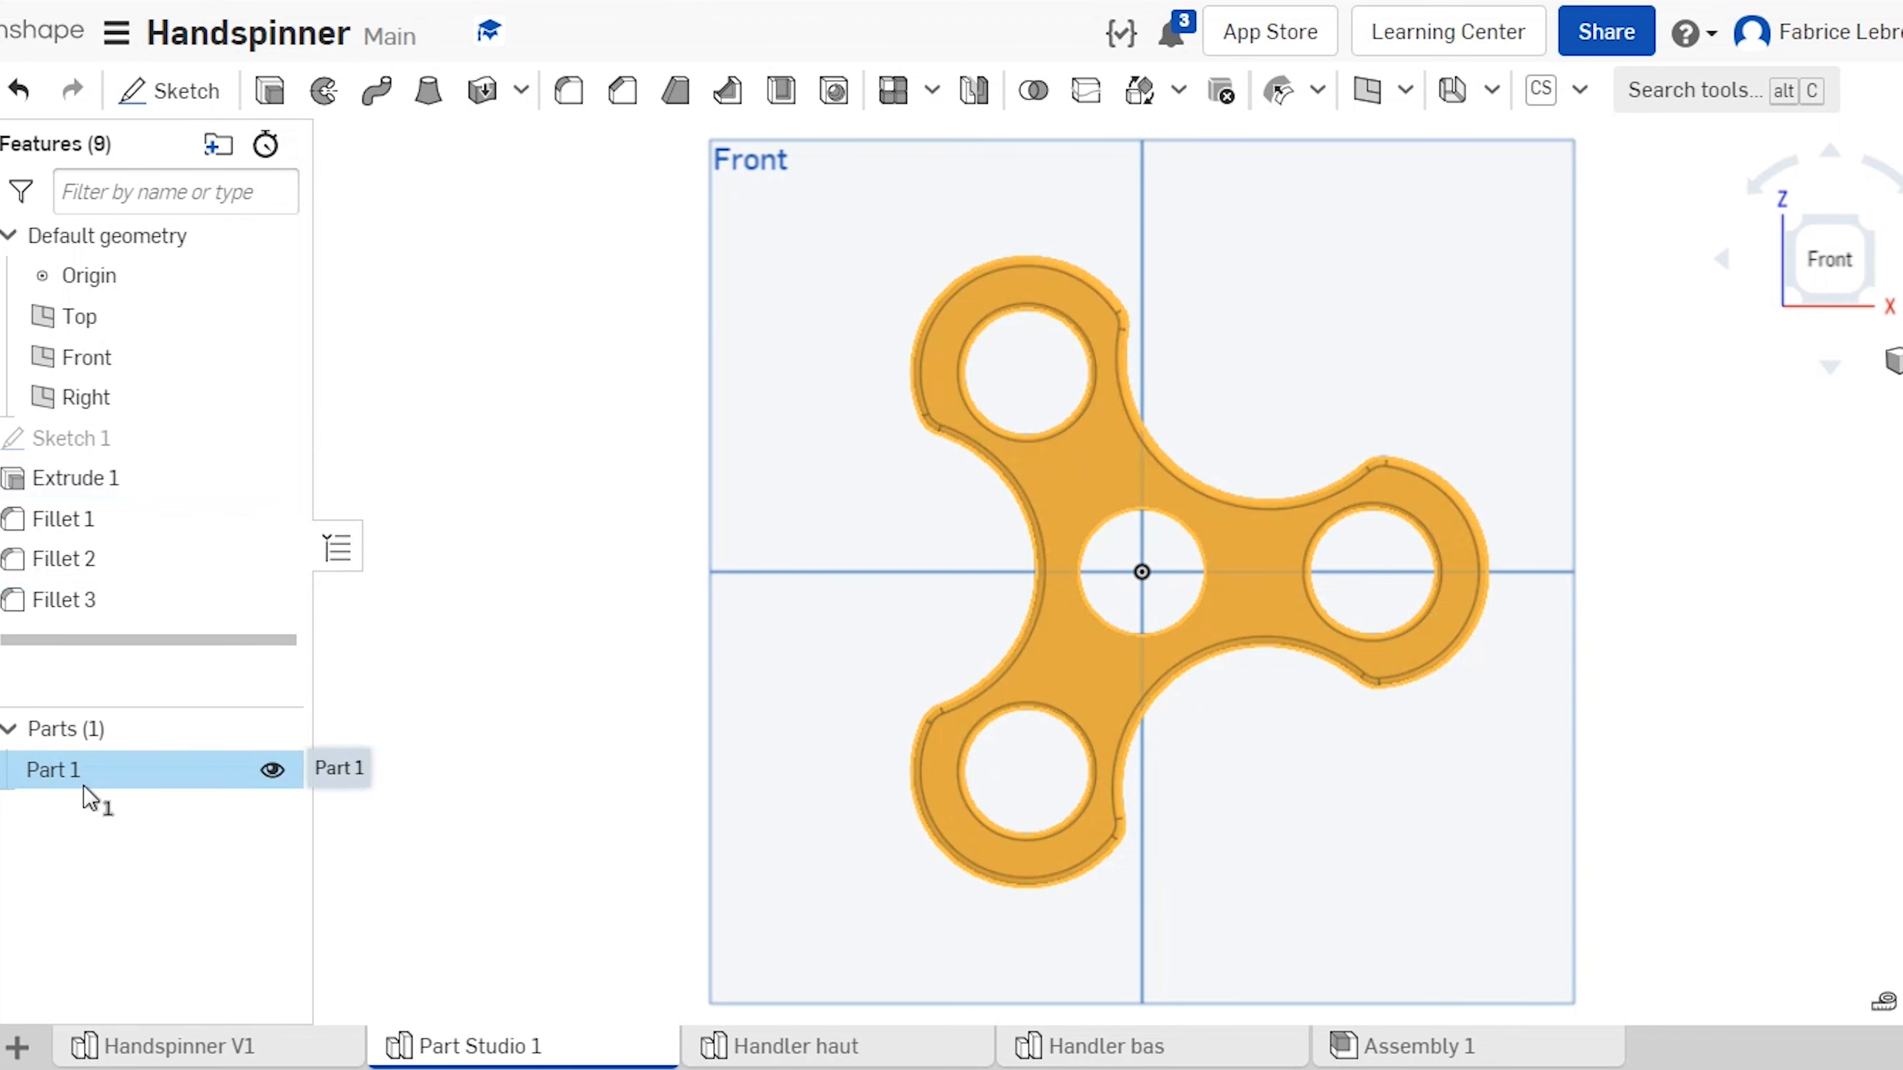
right_click(89, 797)
click(193, 454)
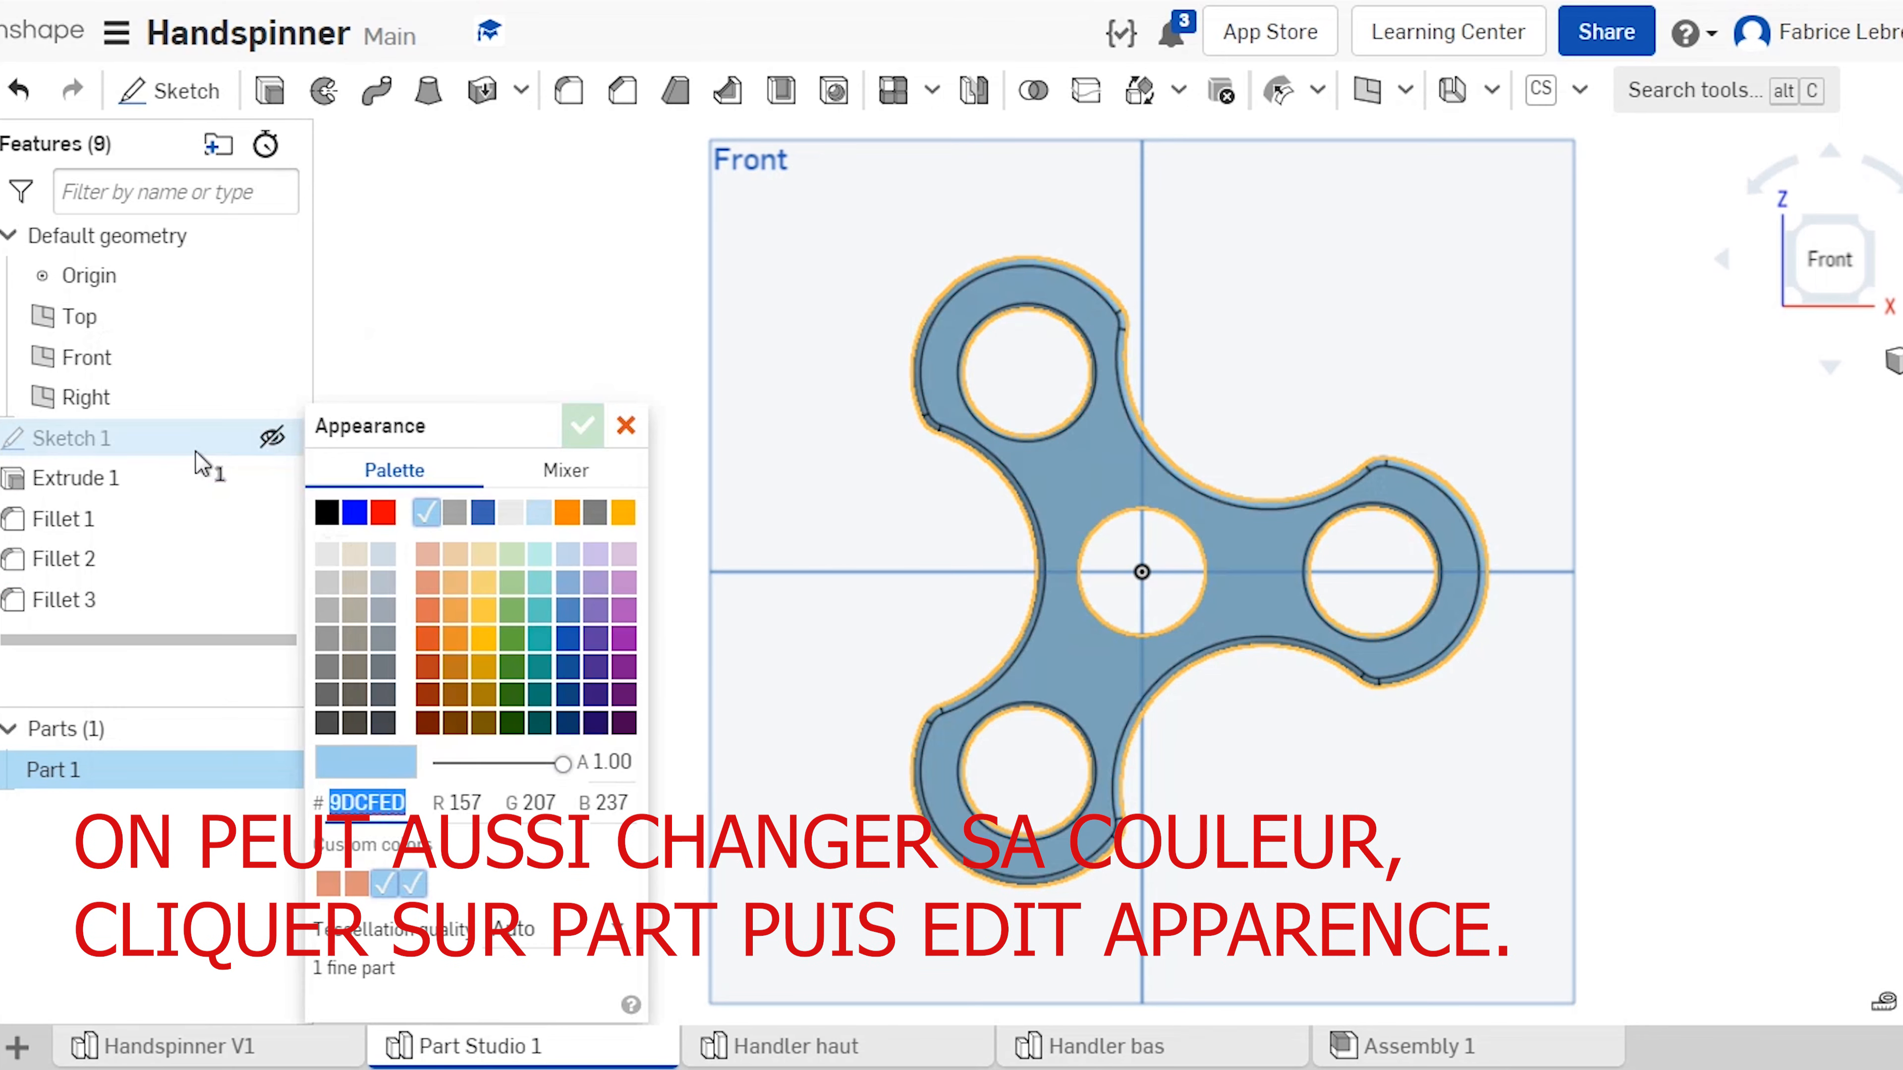
click(383, 514)
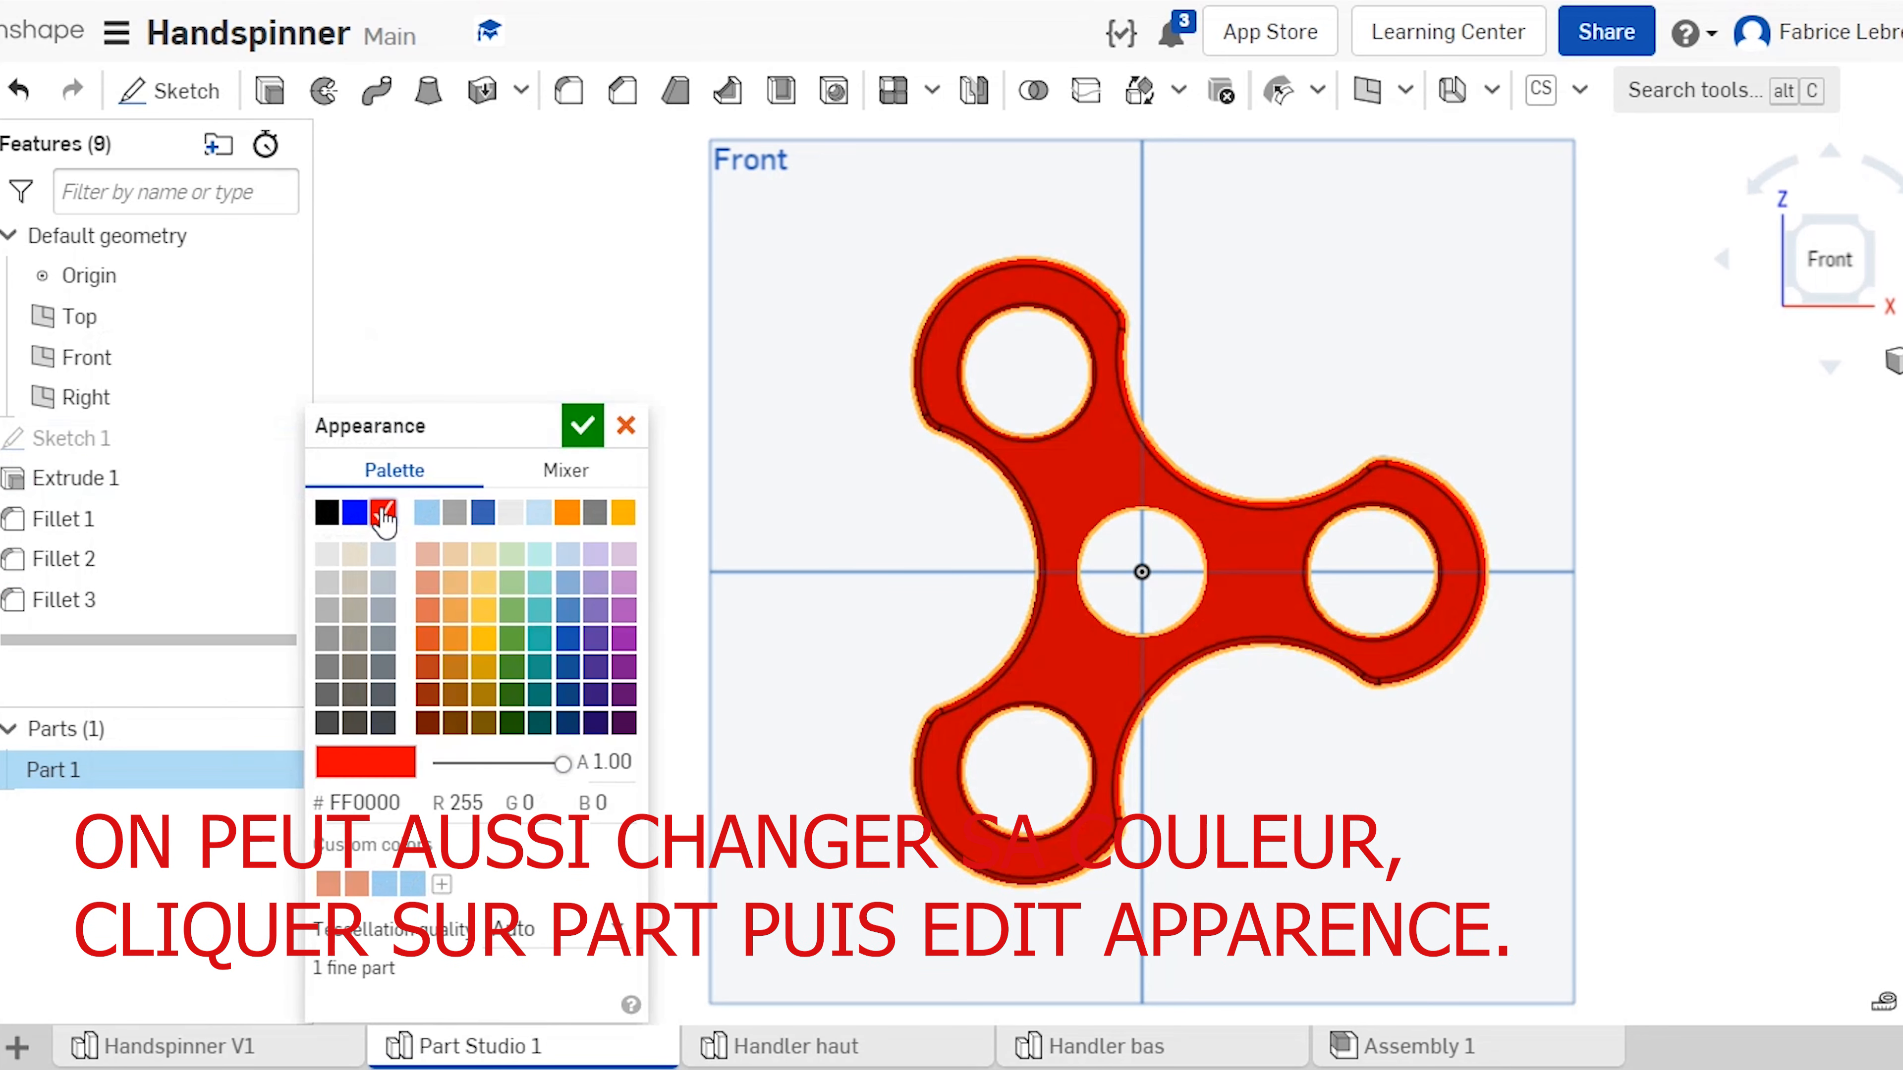
click(582, 425)
right_drag(786, 604, 1409, 546)
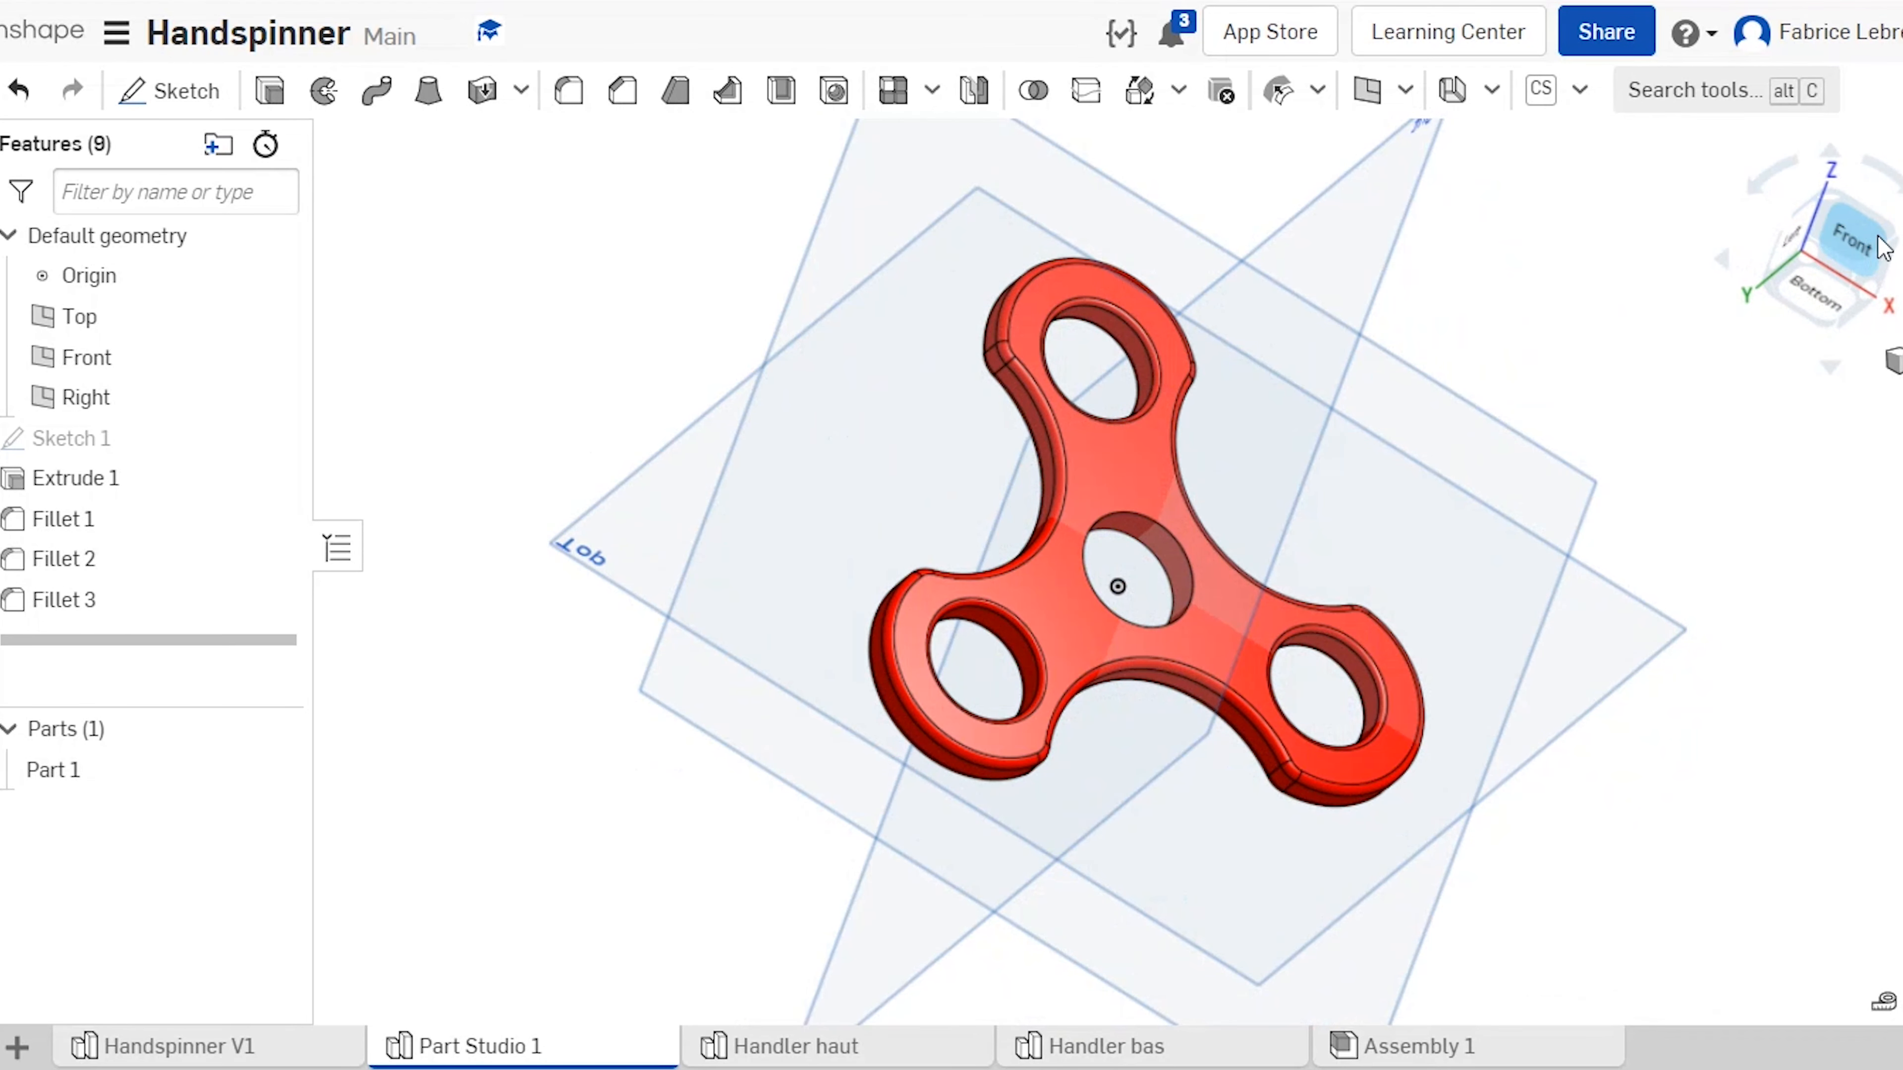
click(1851, 242)
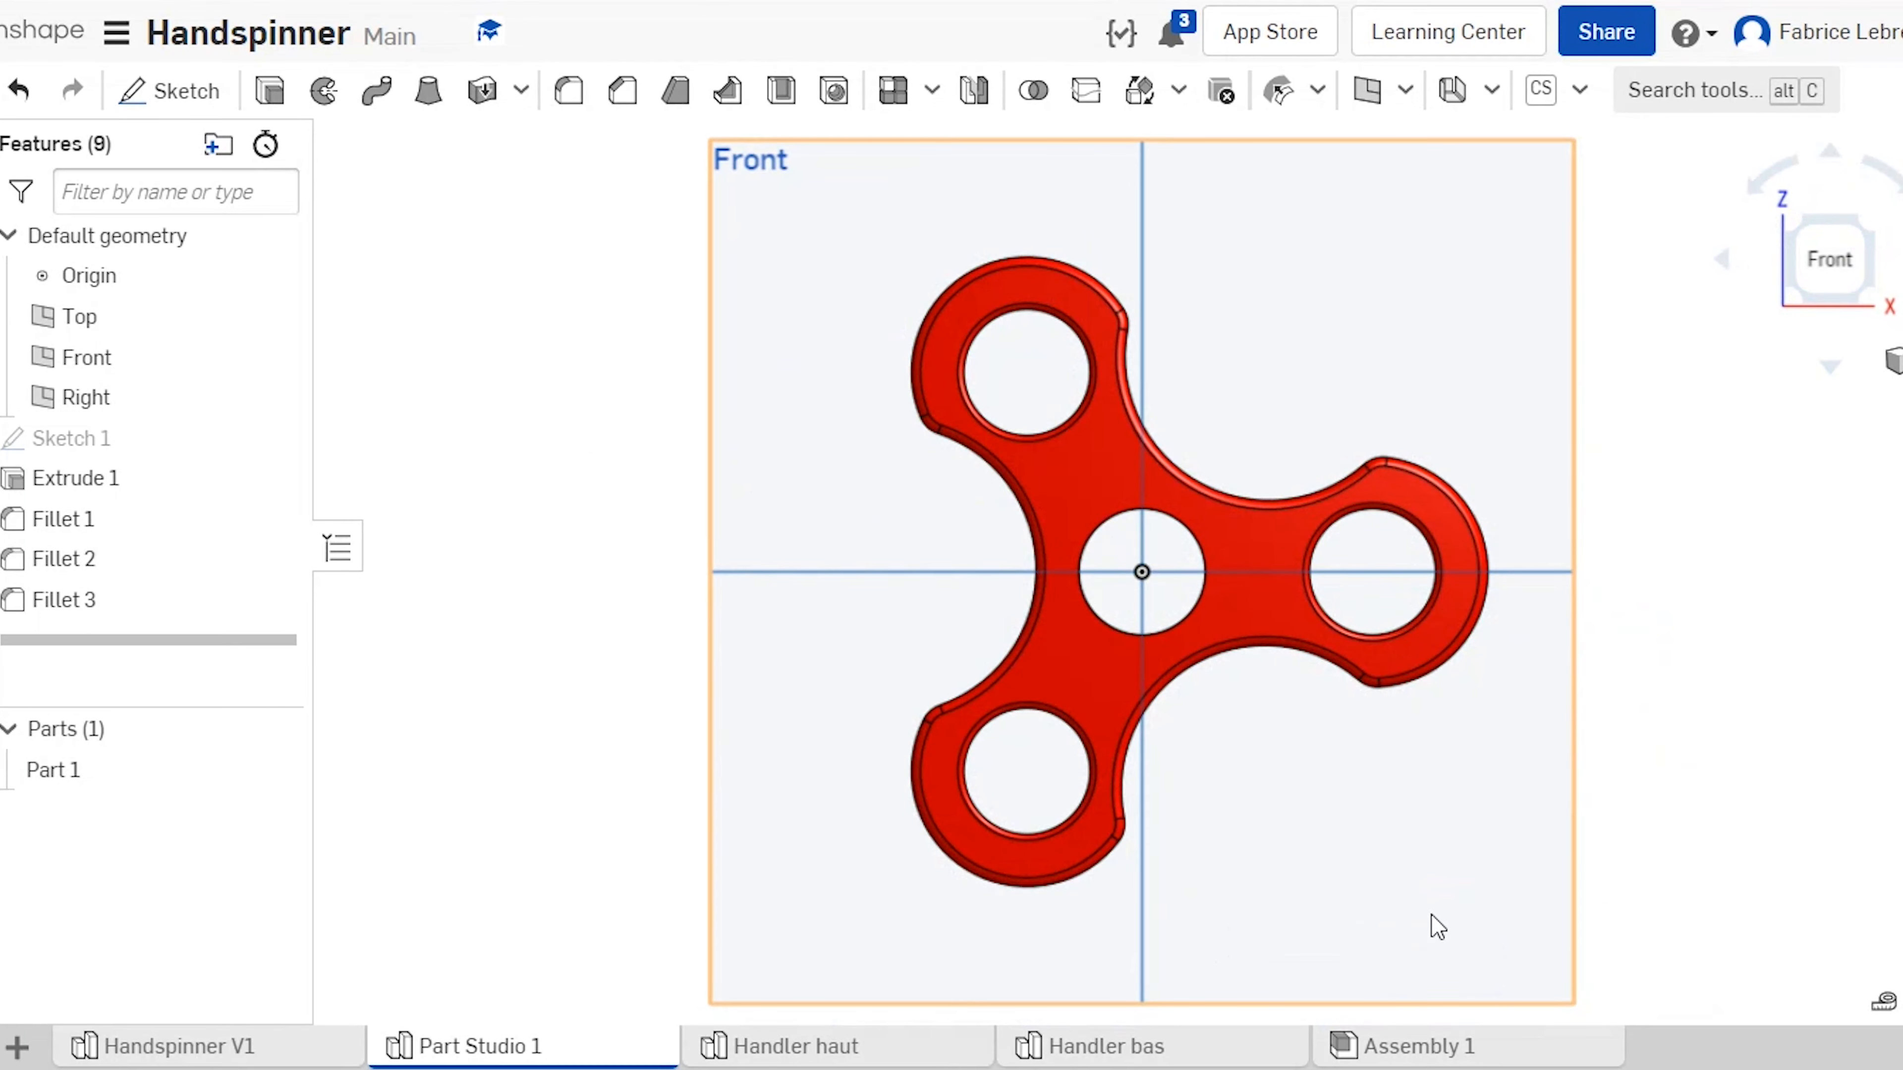
Step: Open Assembly 1, animate the Revolute 1 mate from 0 to 360 degrees to watch the spinner rotate, and stop the playback
click(1444, 1051)
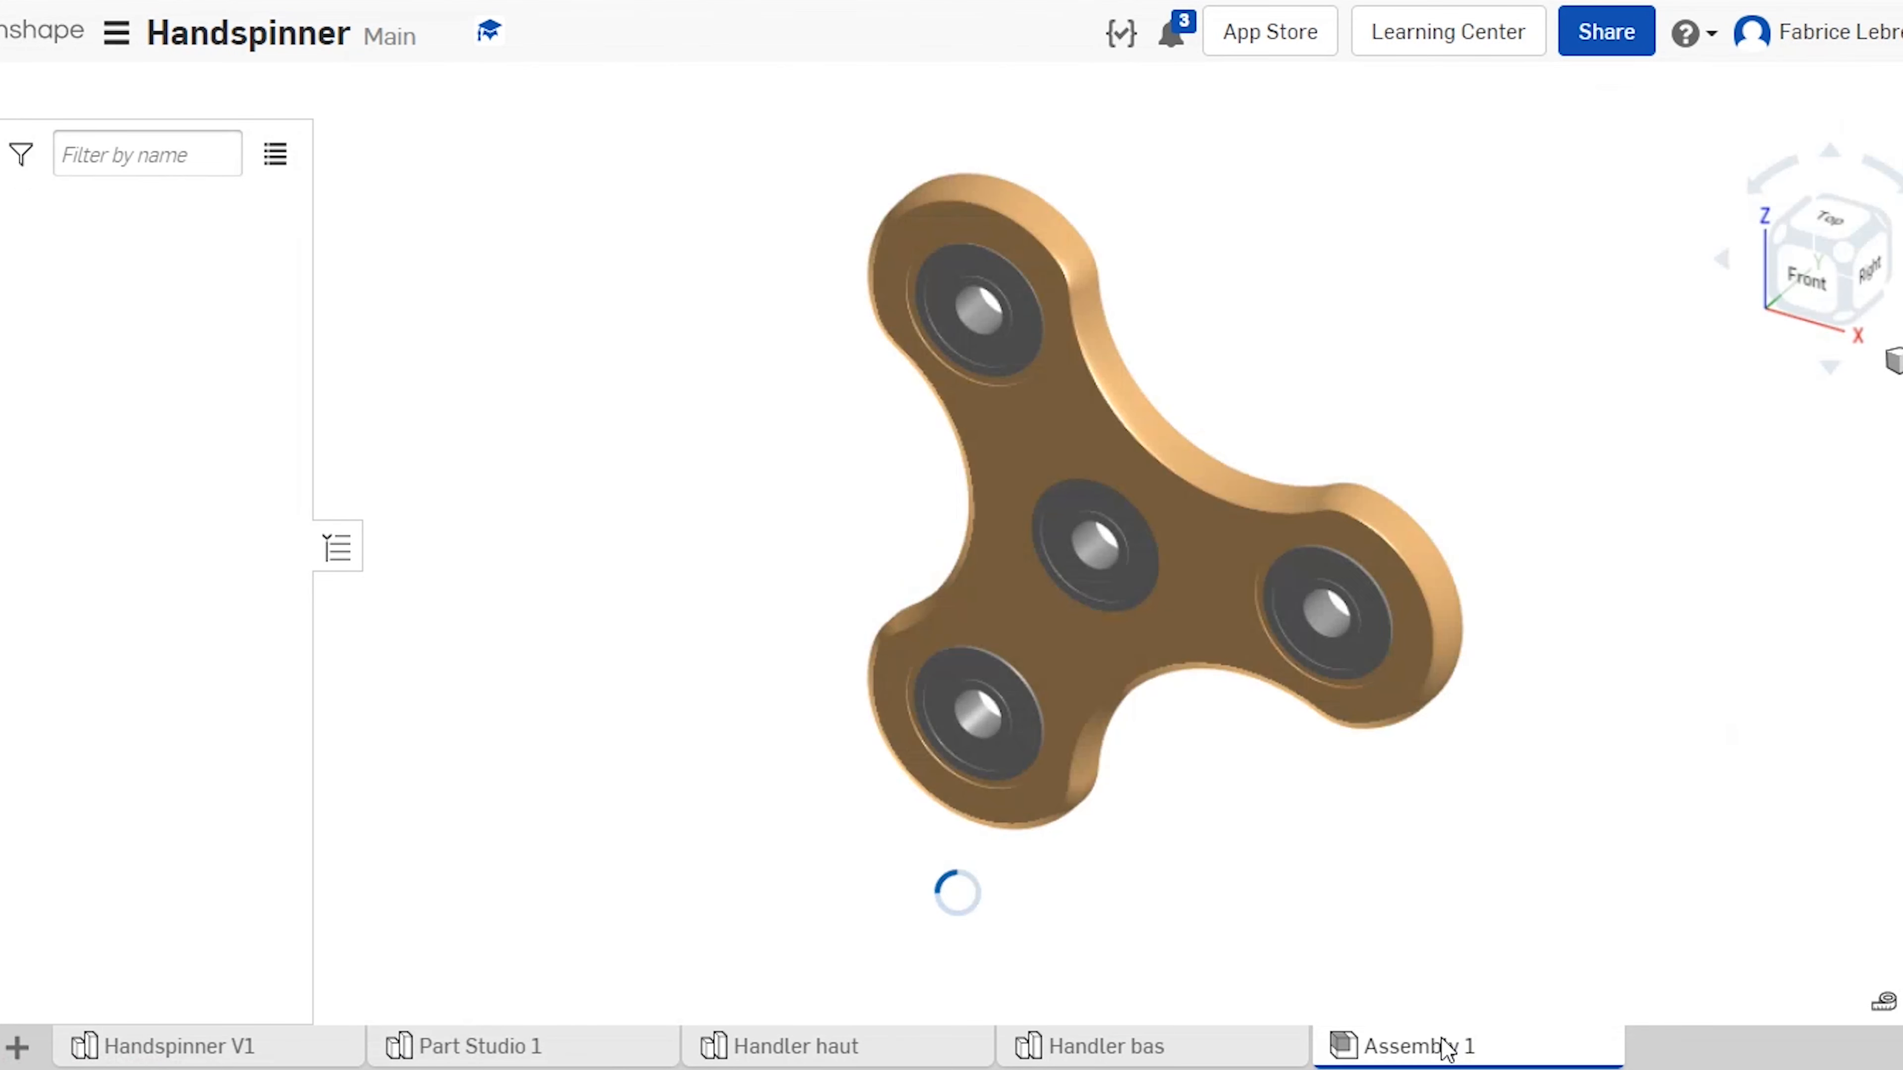
right_drag(1752, 580, 1530, 691)
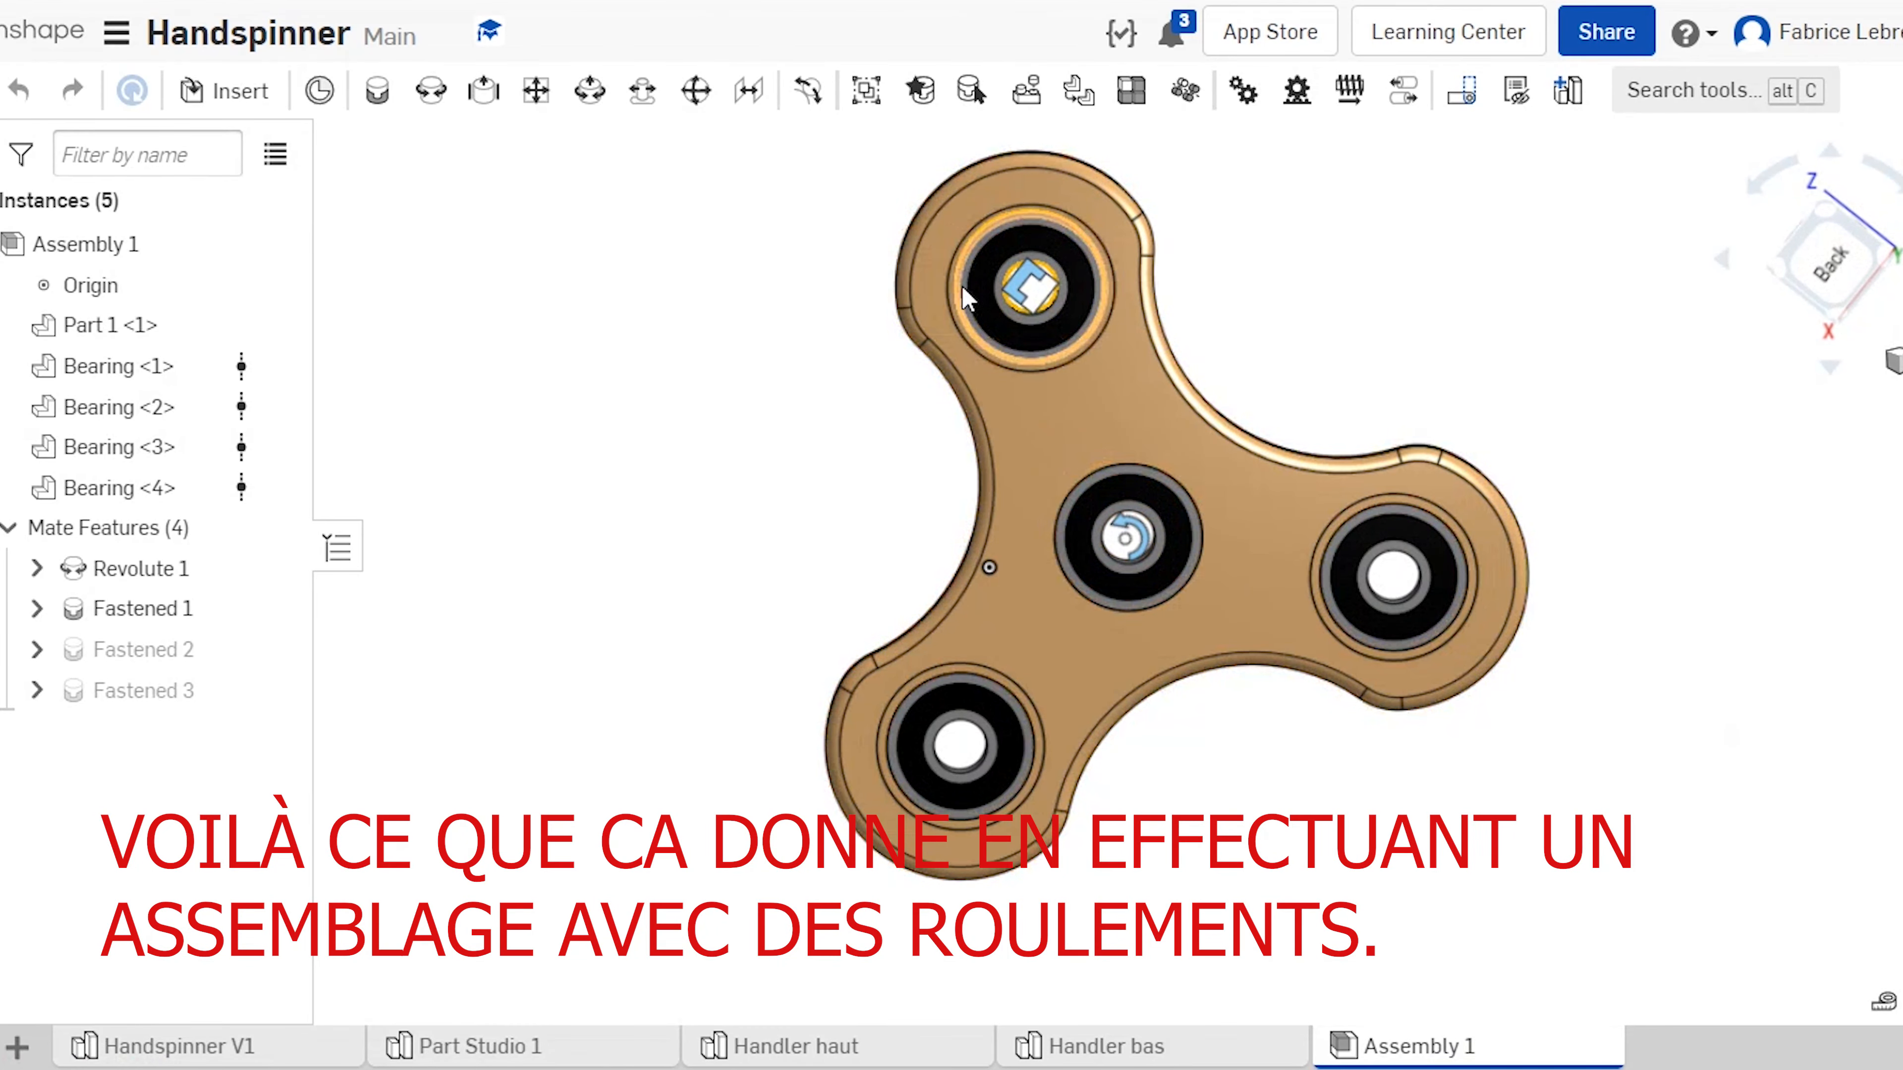
mouse_move(139, 583)
right_click(139, 581)
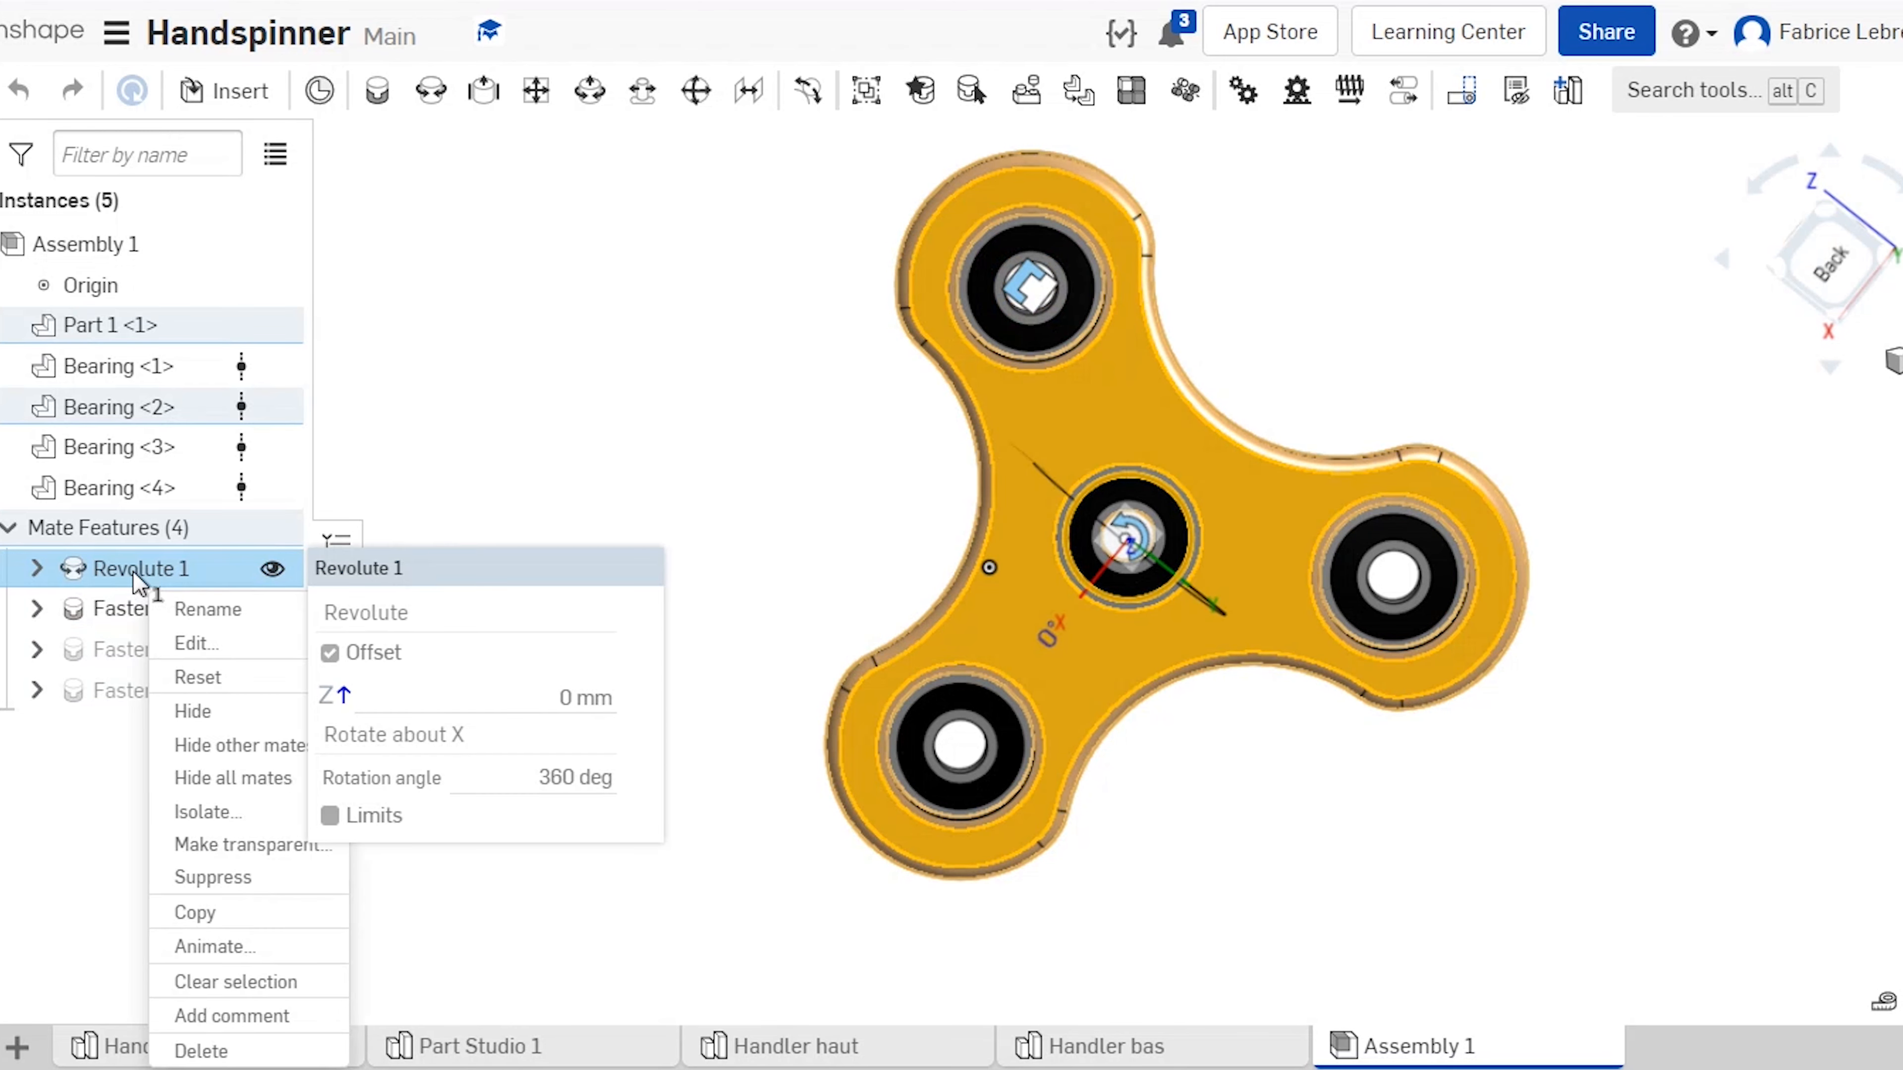
click(225, 947)
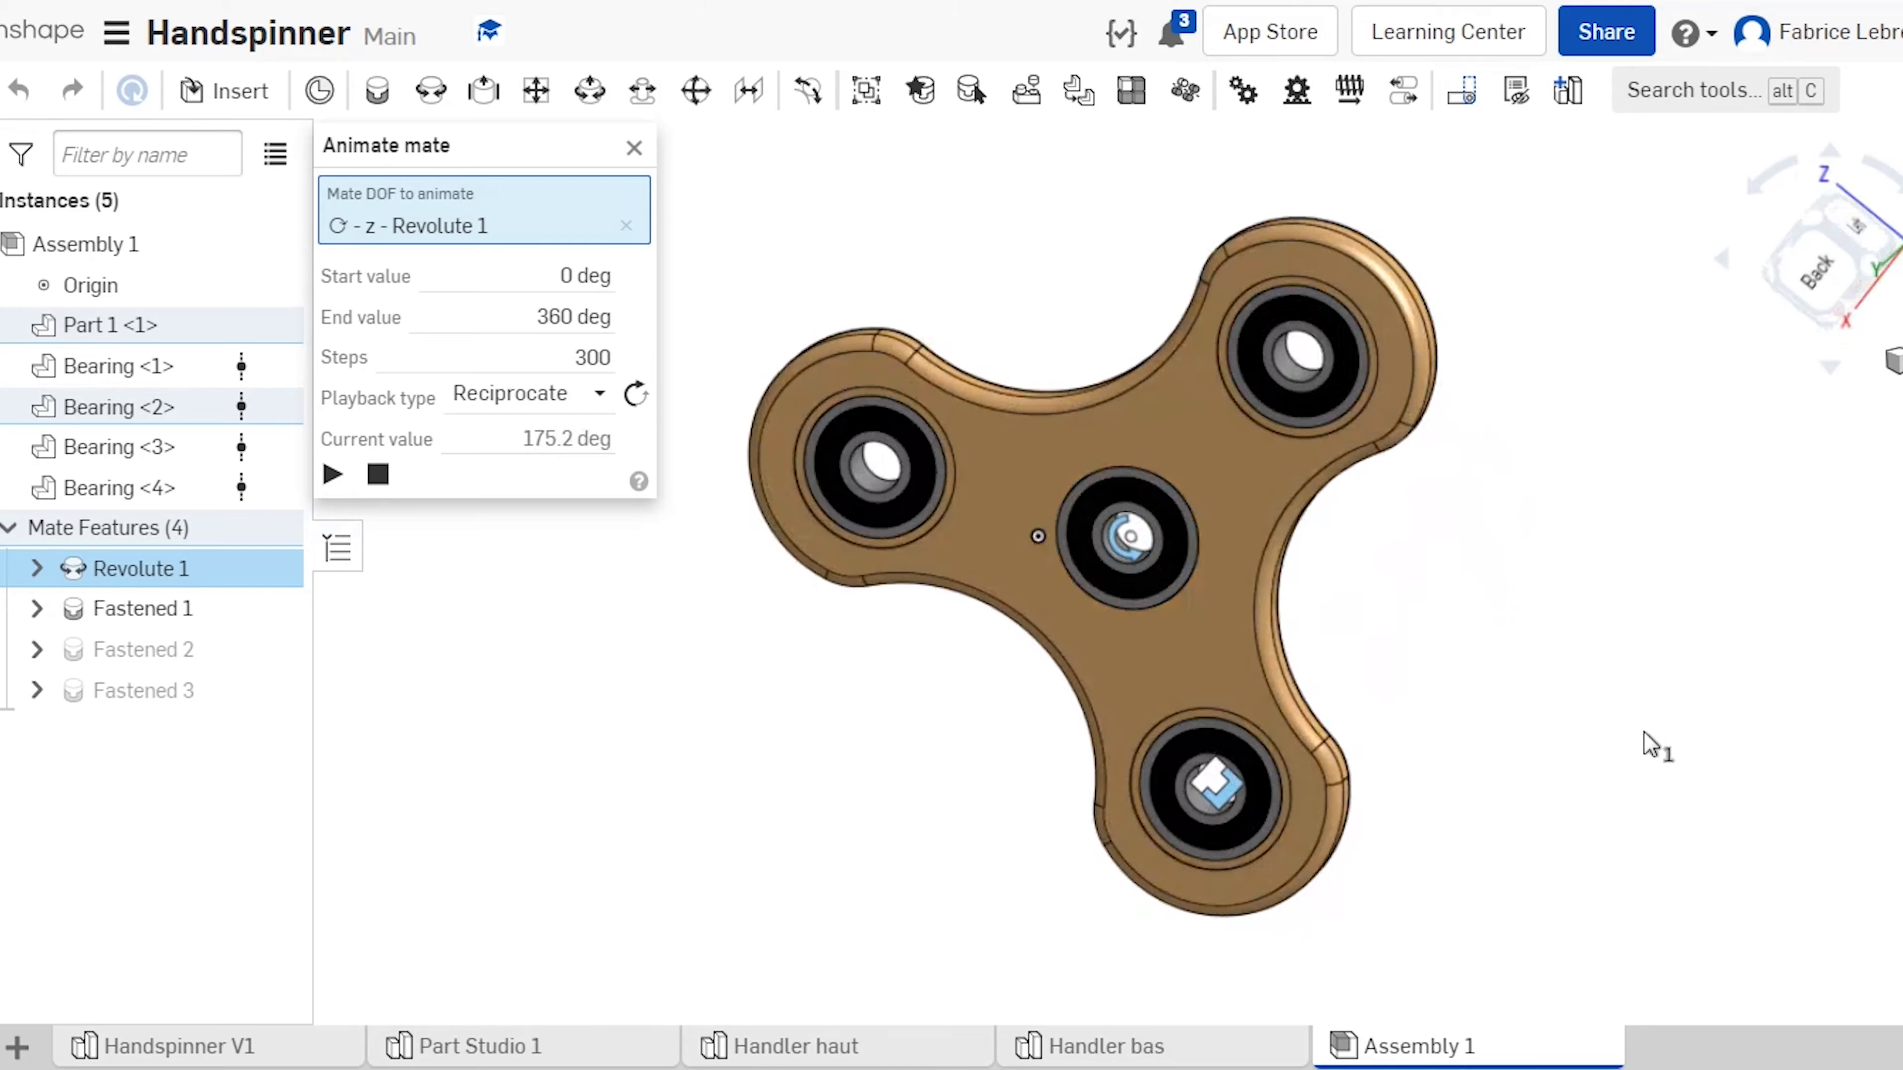
right_drag(1571, 838, 1632, 580)
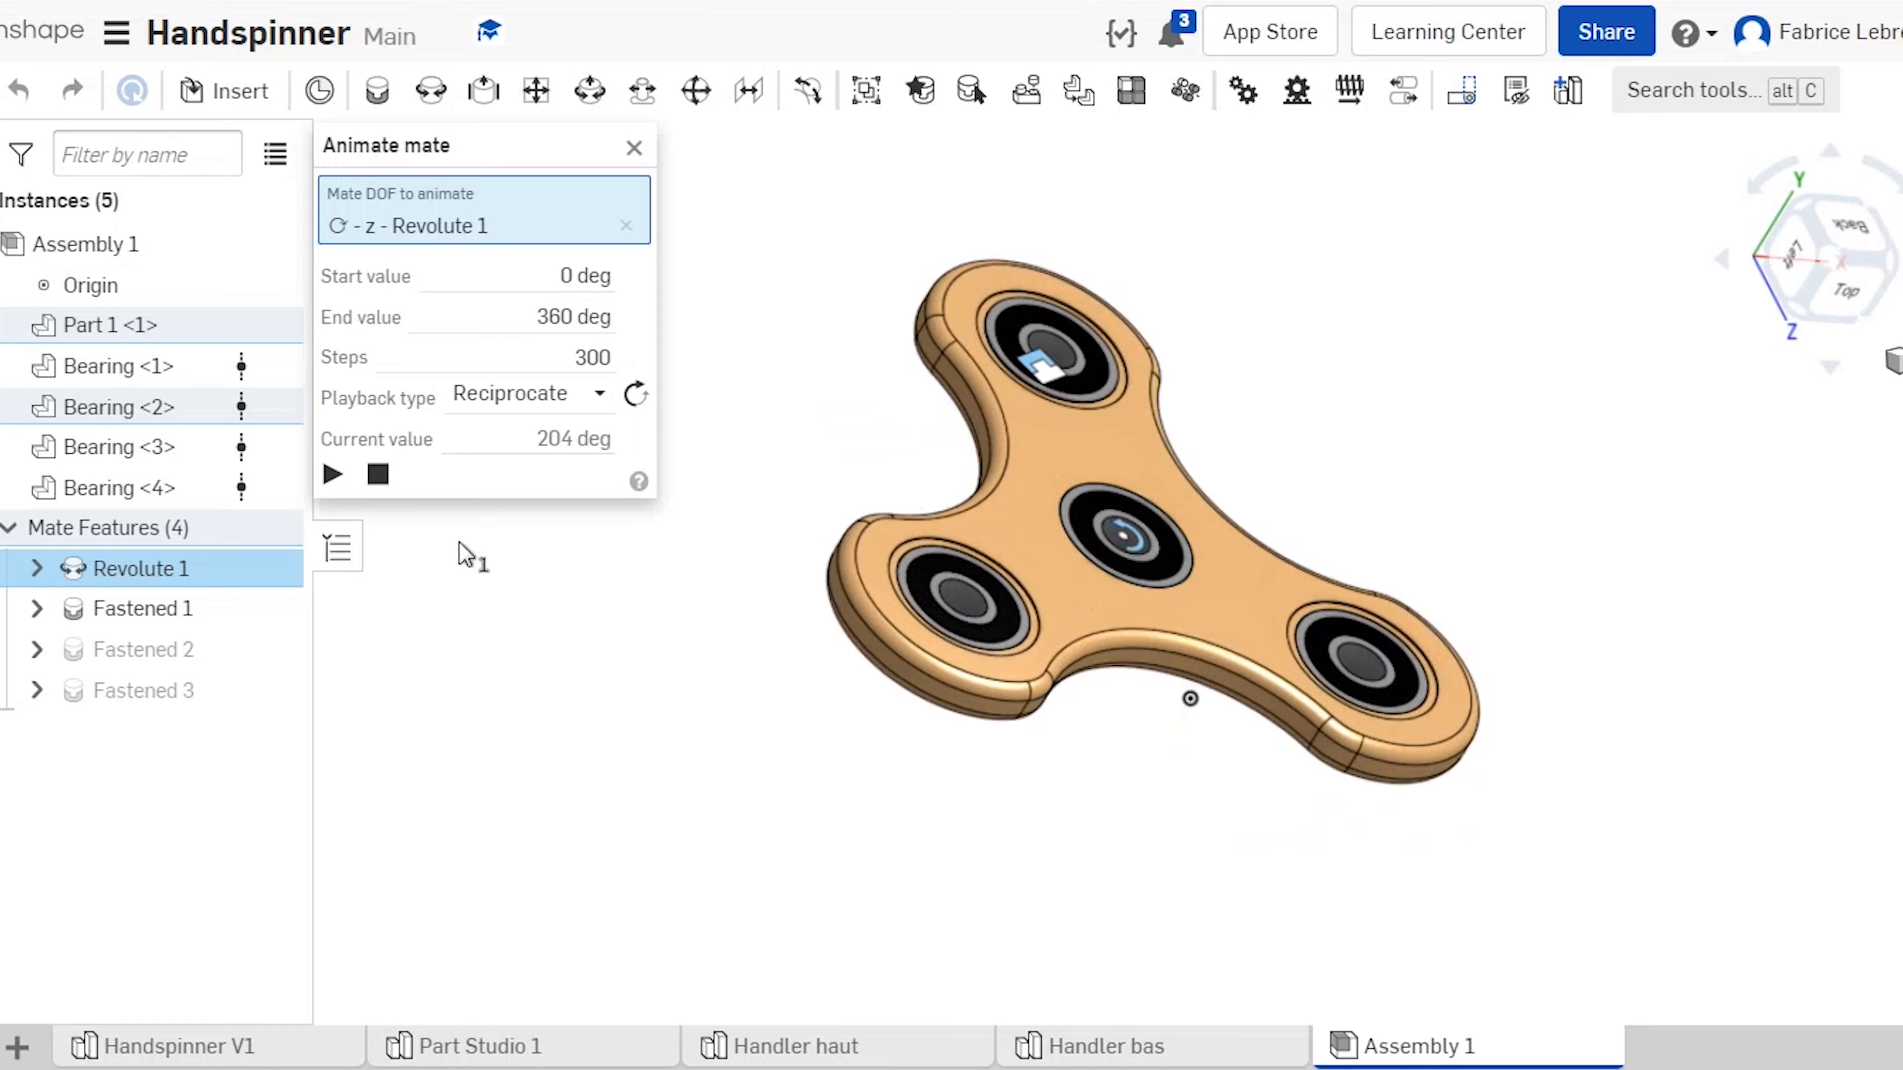
click(384, 479)
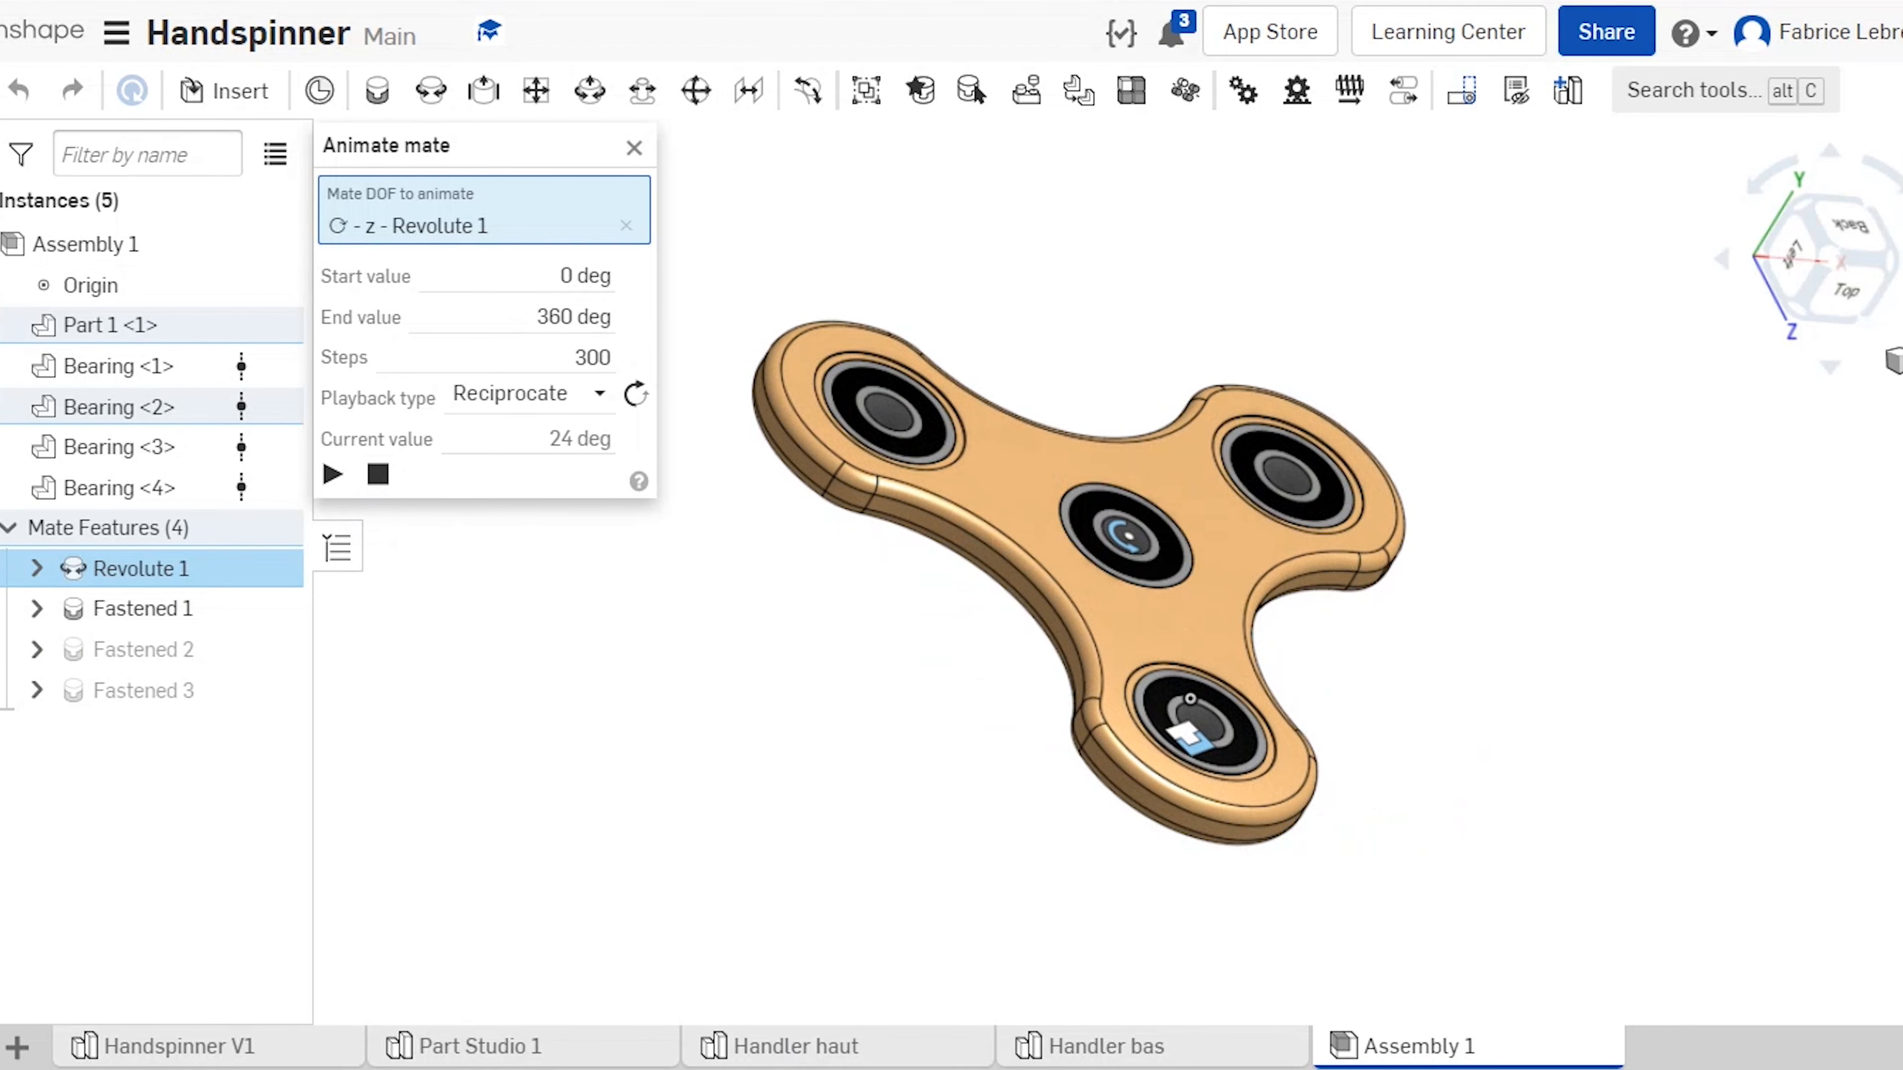